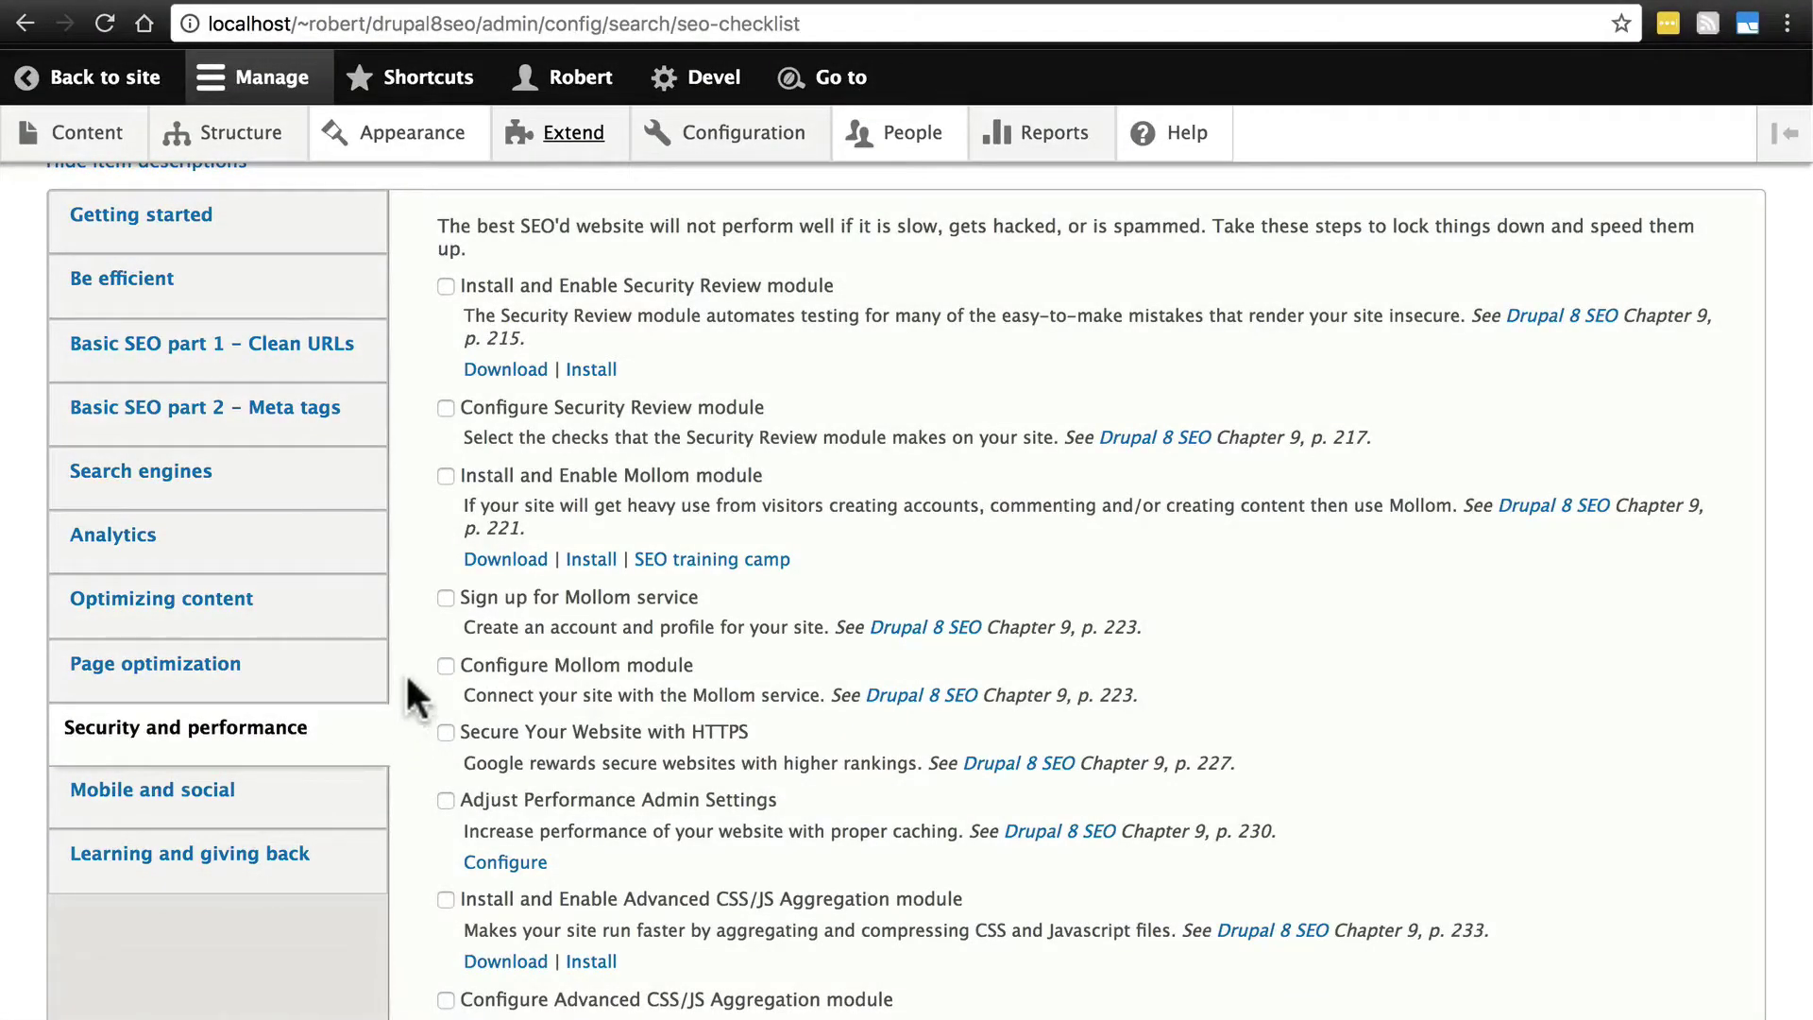
# Step: Scroll down the SEO Checklist's Security and performance tab
pyautogui.scroll(-4, 413, 535)
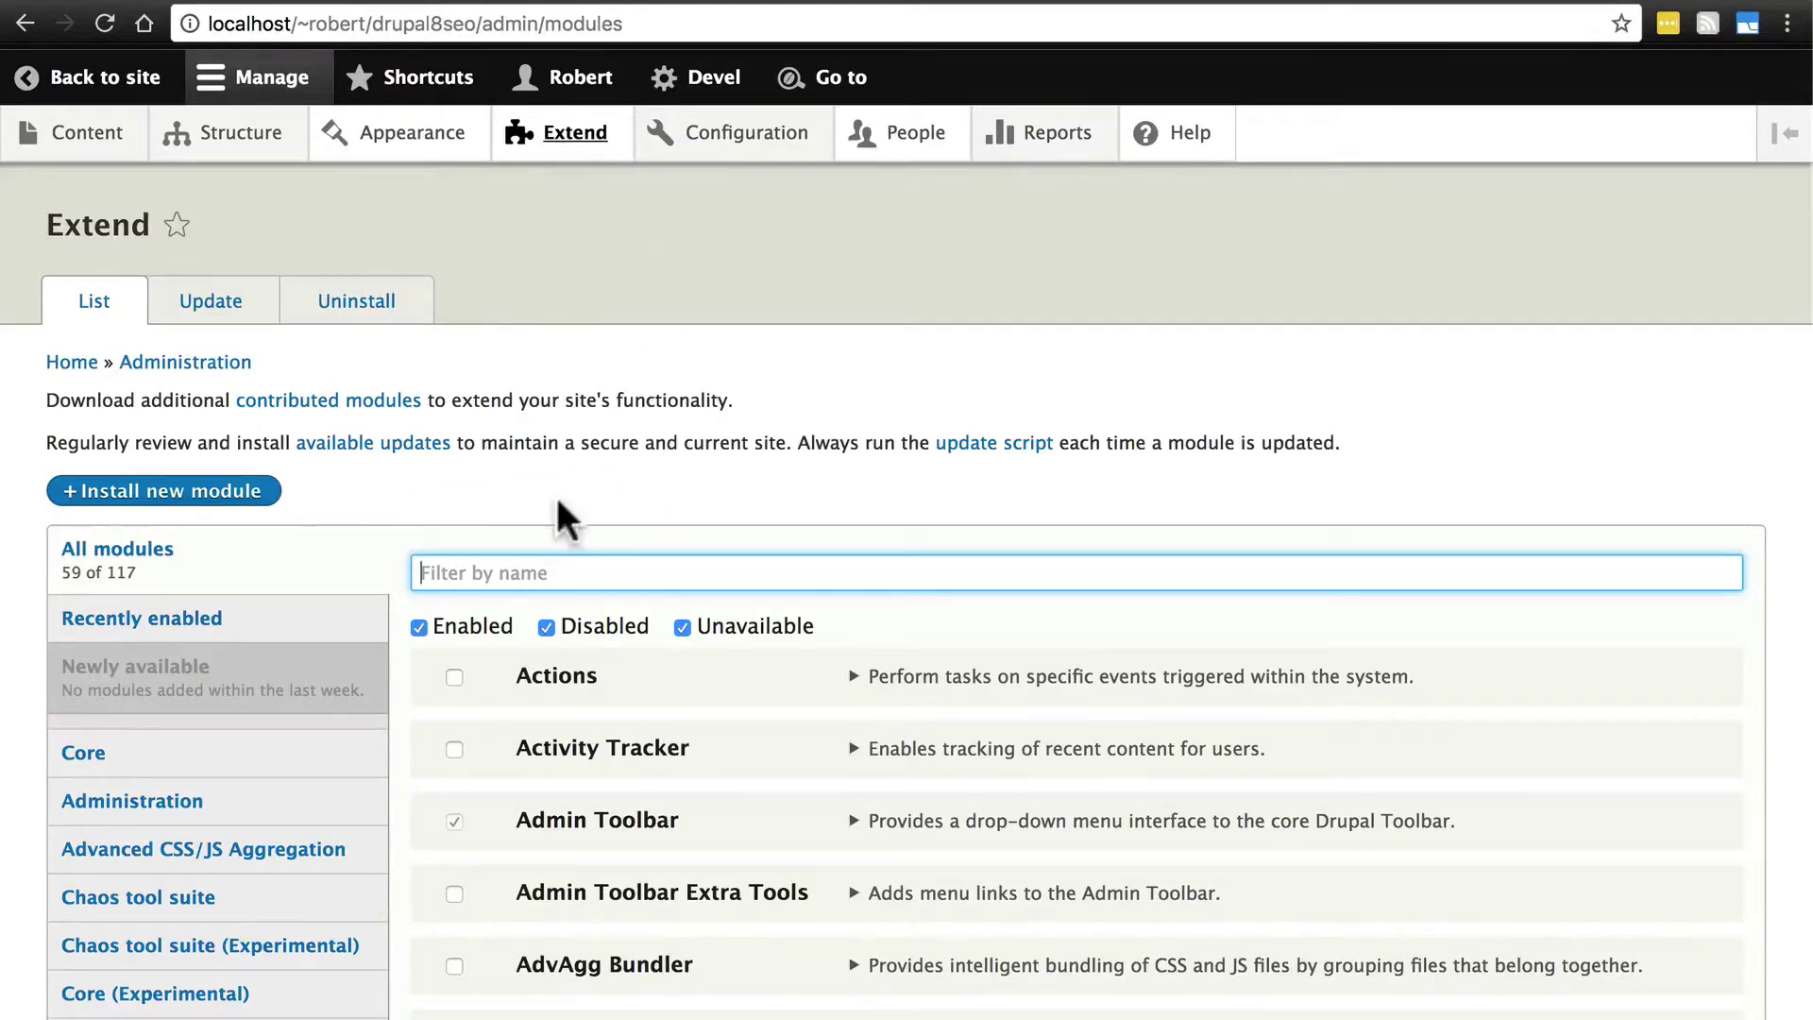
# Step: Install AdvAgg Bundler, CDN, CSS/JS Validator, Minify CSS, Minify JavaScript, Modifier and Advanced CSS/JS Aggregation
pyautogui.click(236, 864)
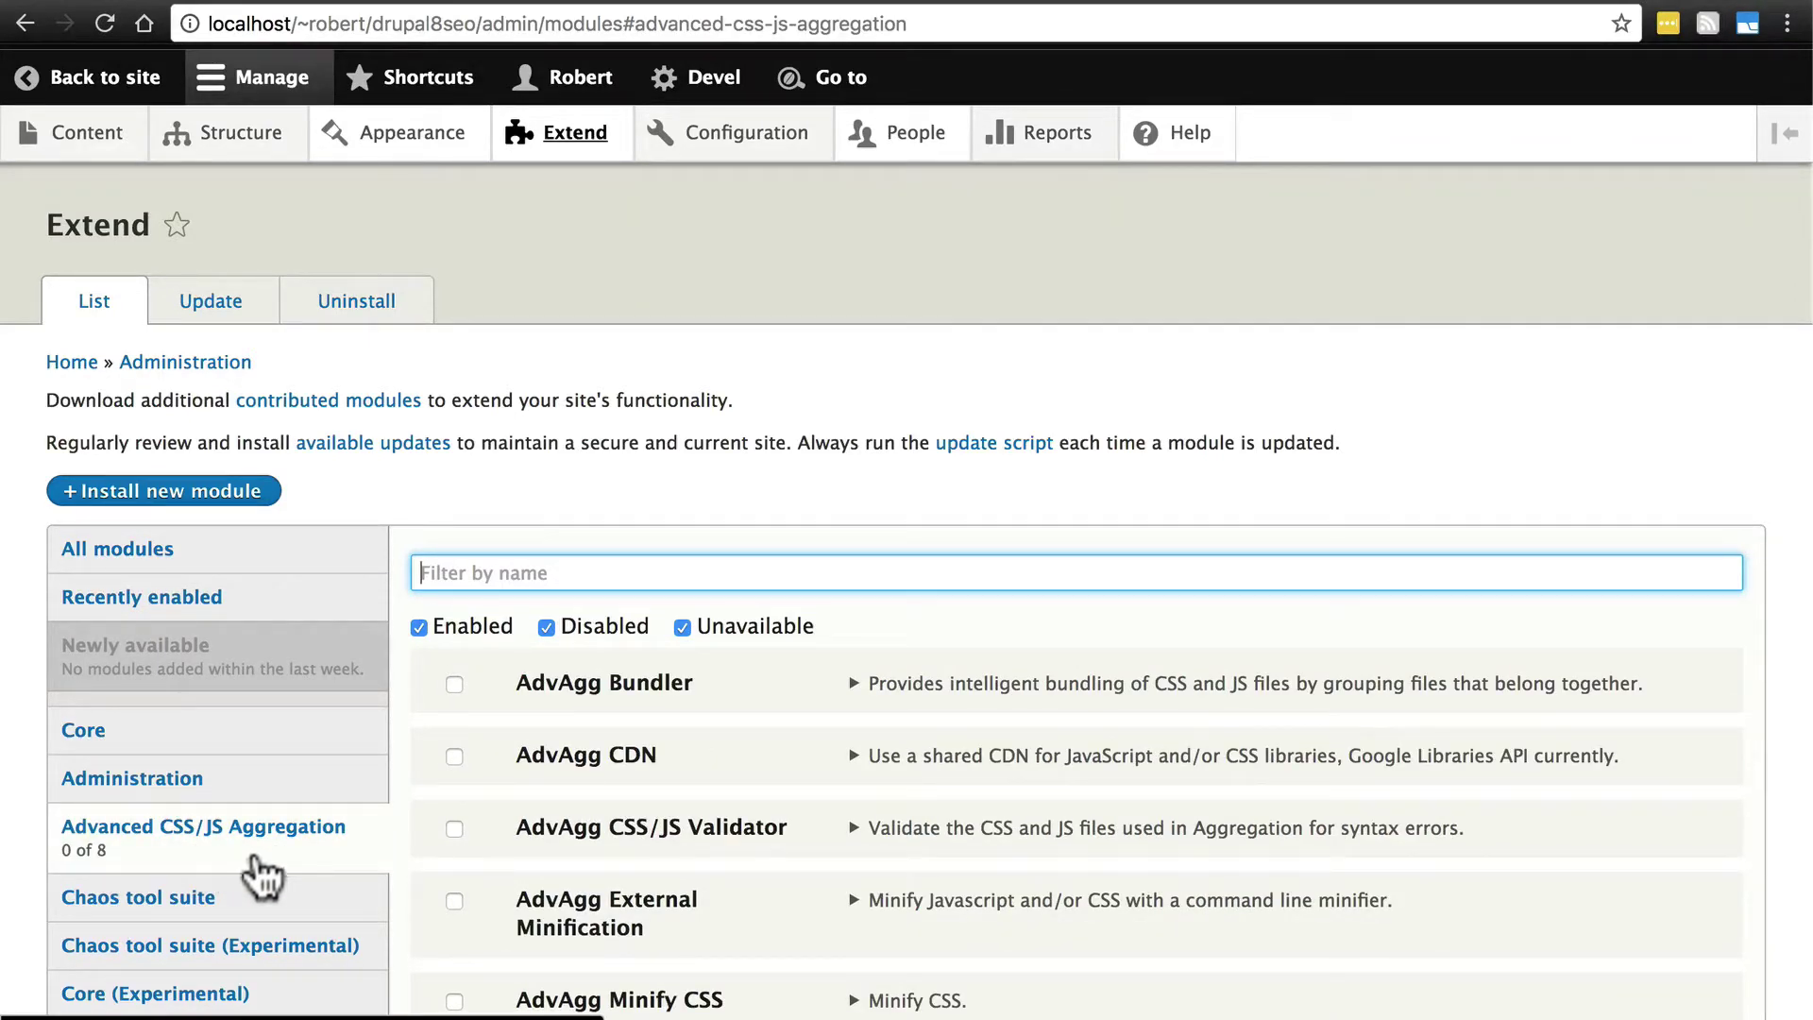
pyautogui.scroll(-5, 932, 514)
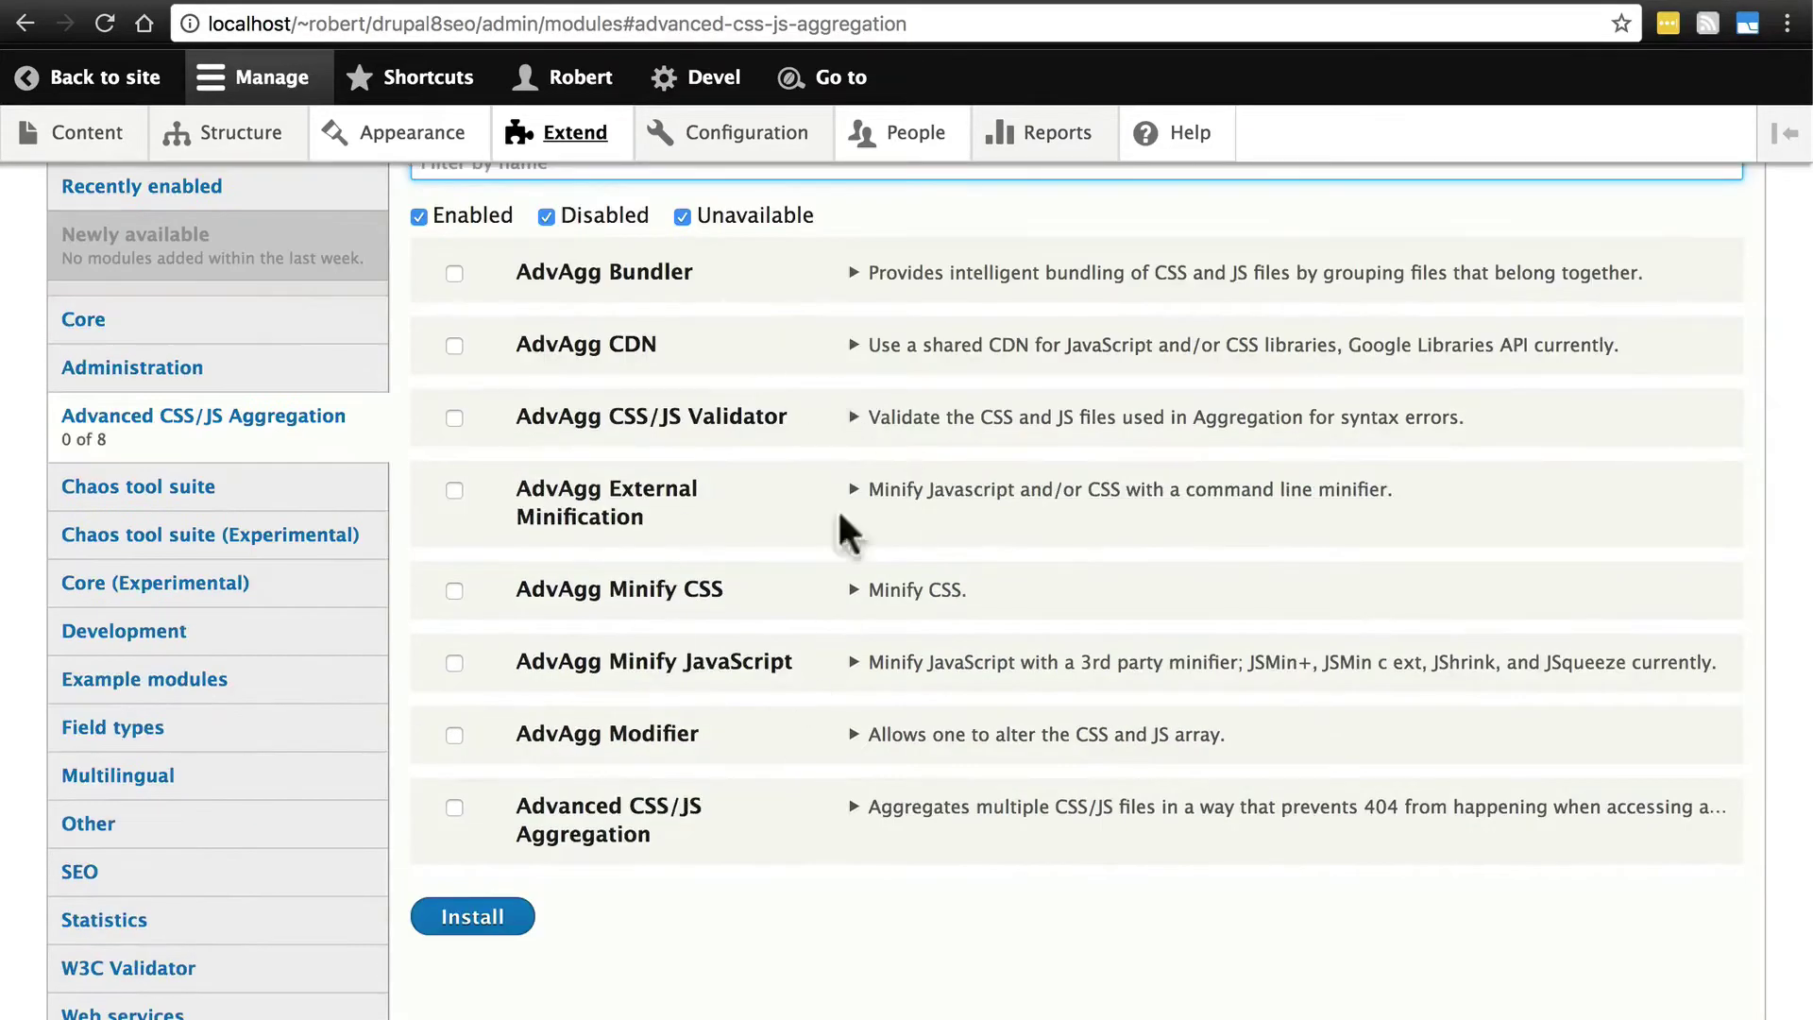
pyautogui.click(453, 271)
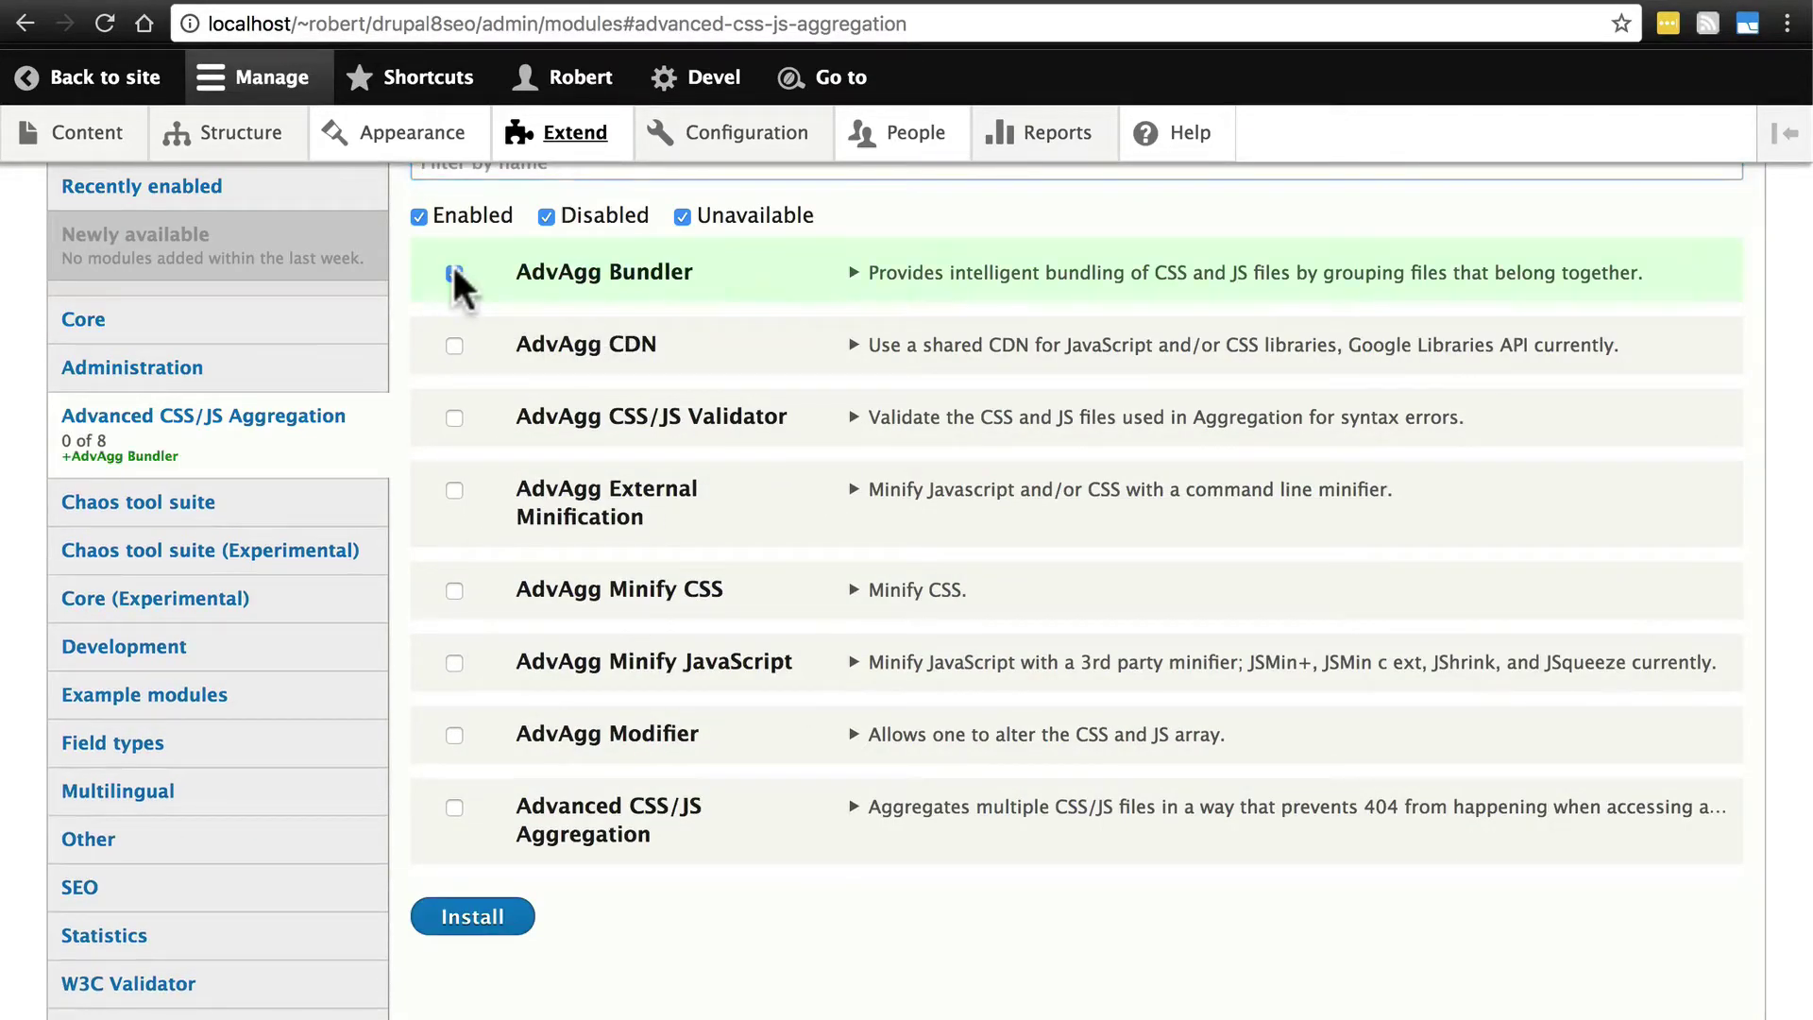
pyautogui.click(453, 344)
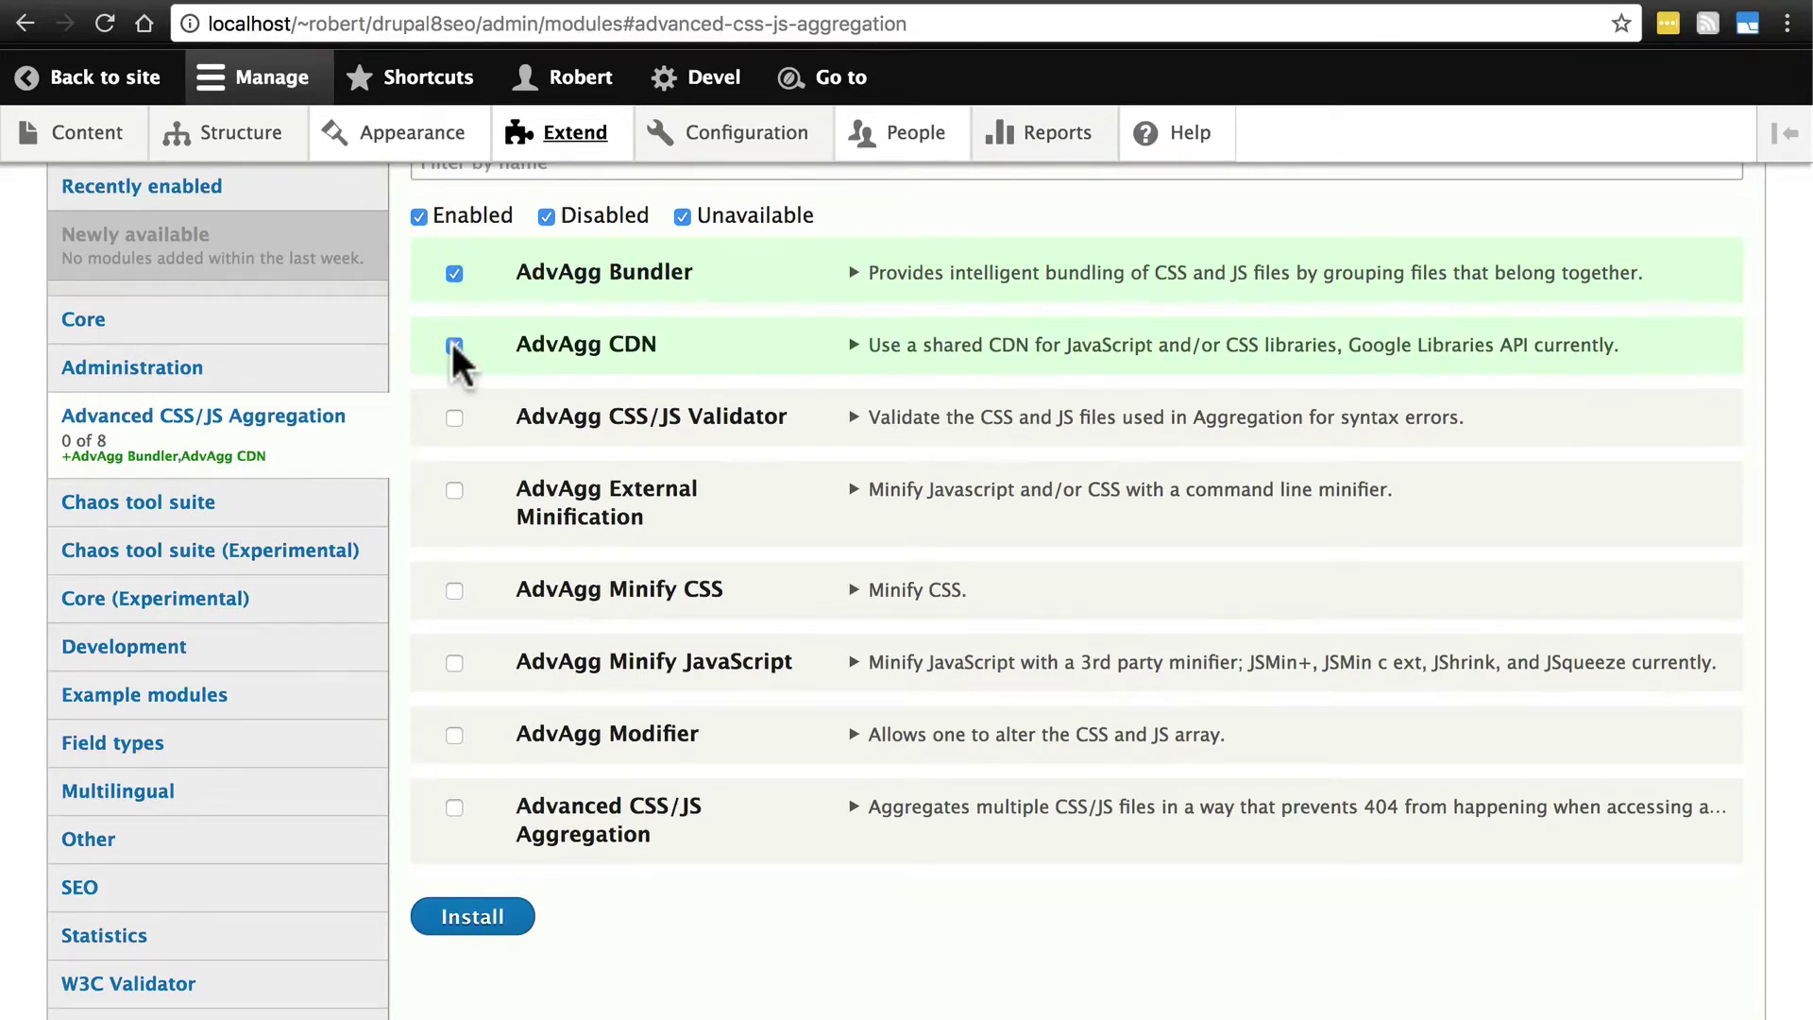
pyautogui.click(453, 416)
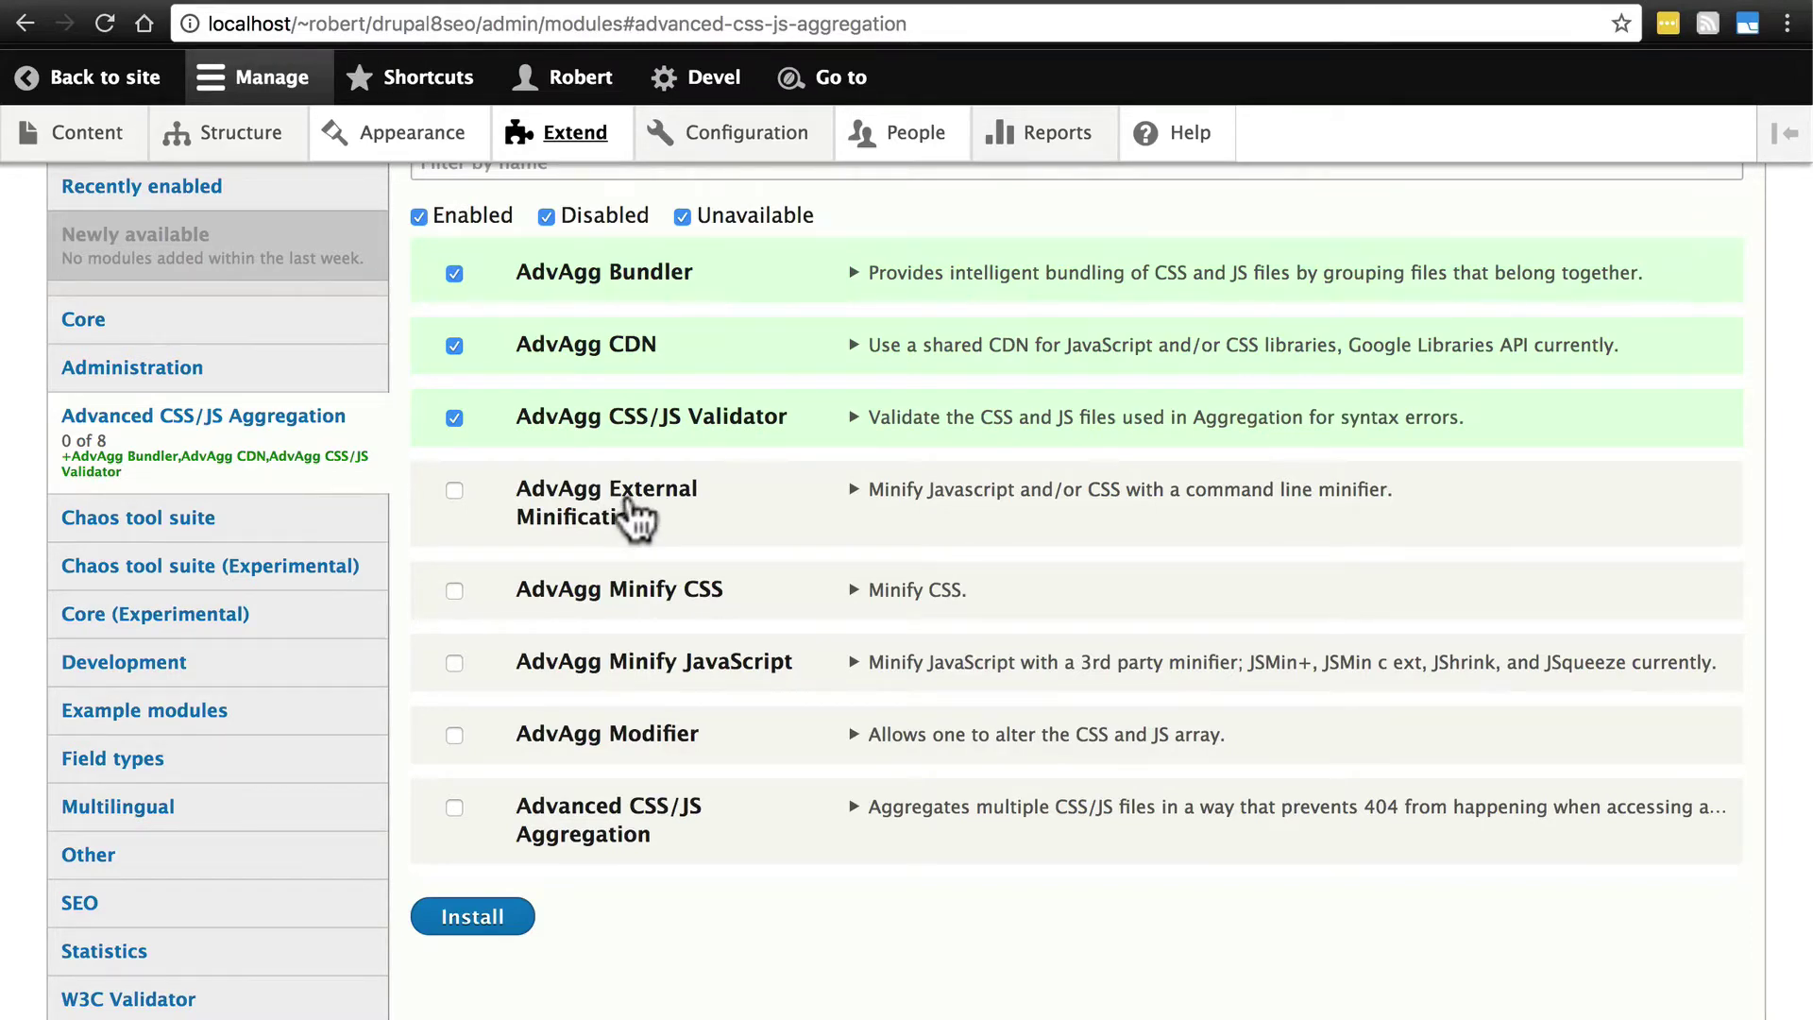
pyautogui.click(456, 591)
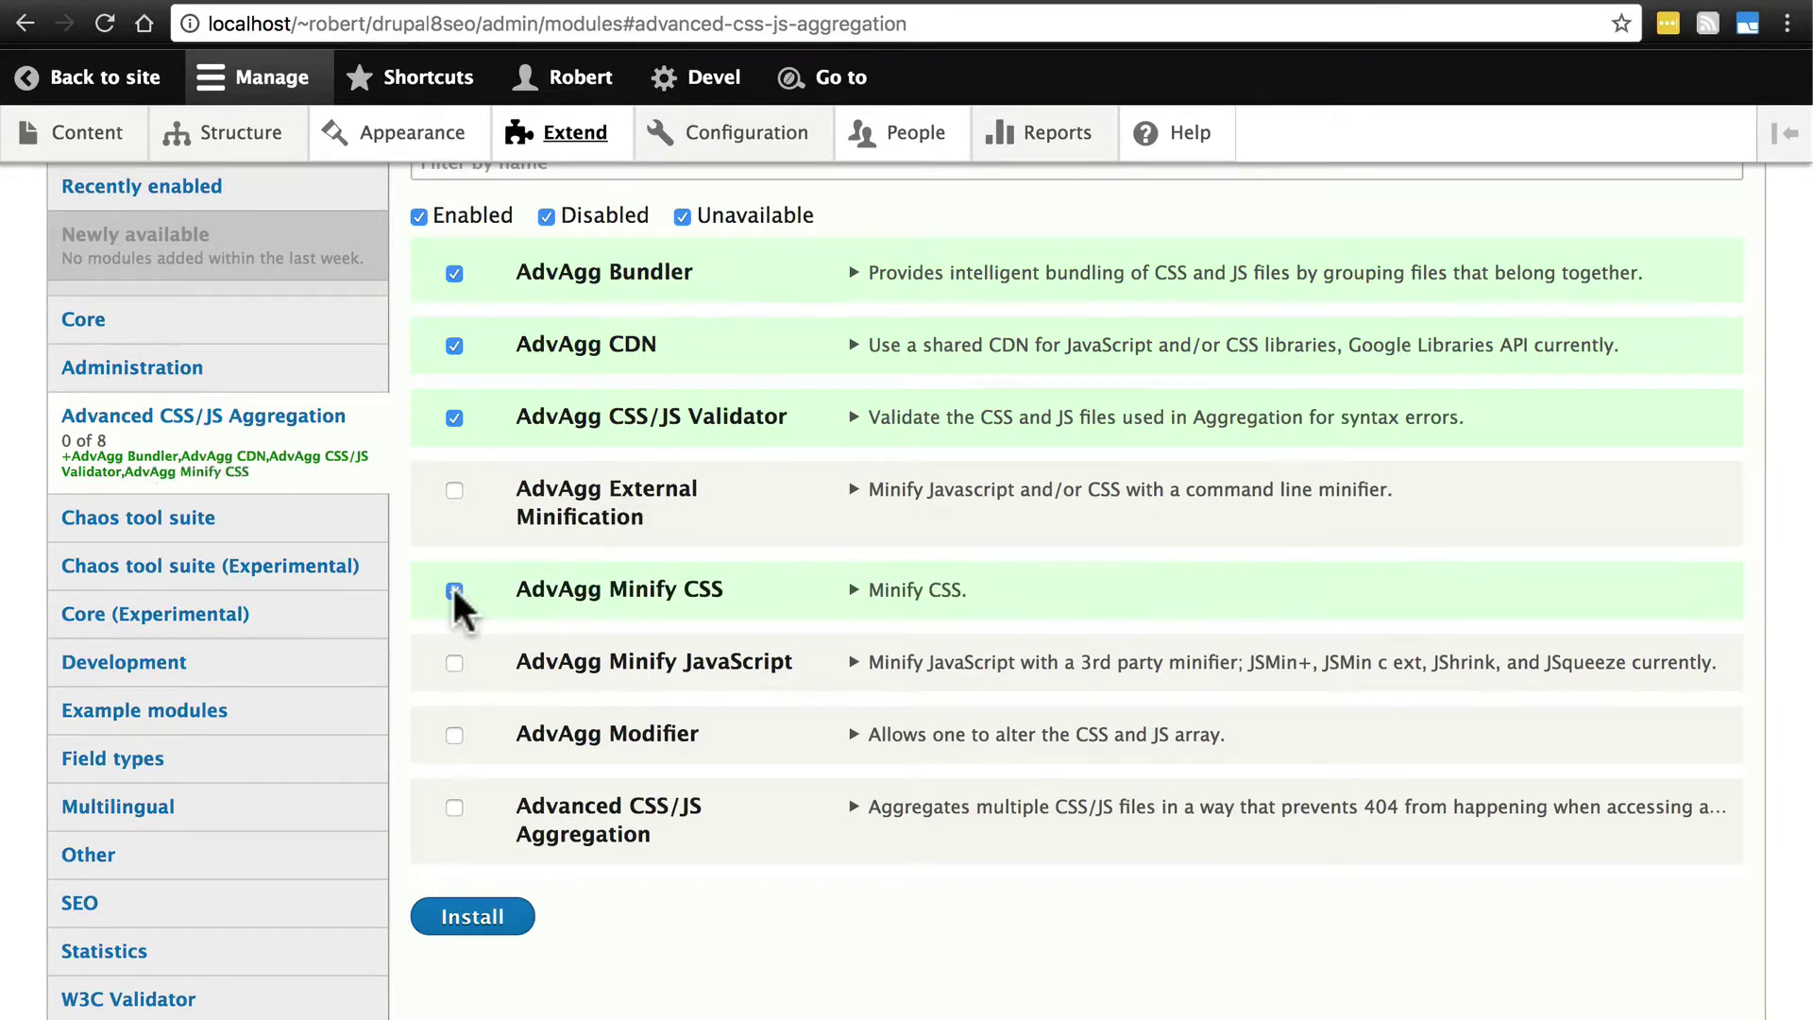
pyautogui.click(454, 664)
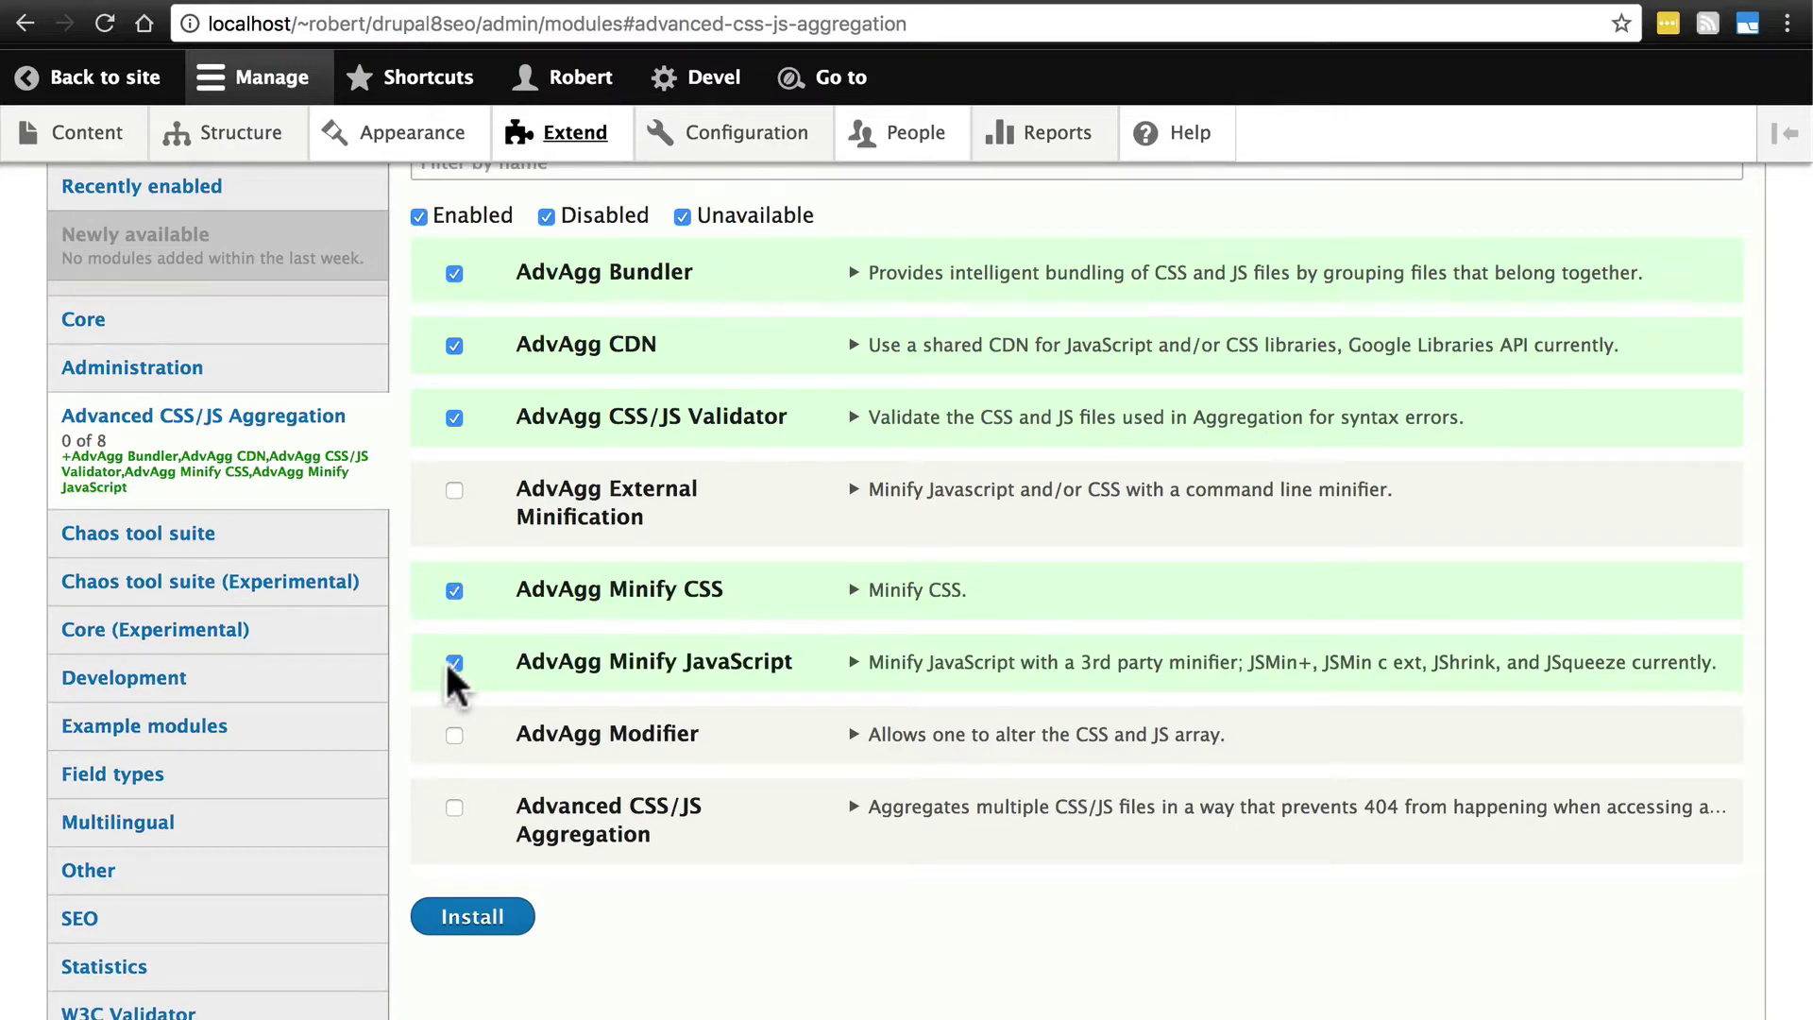
pyautogui.click(453, 737)
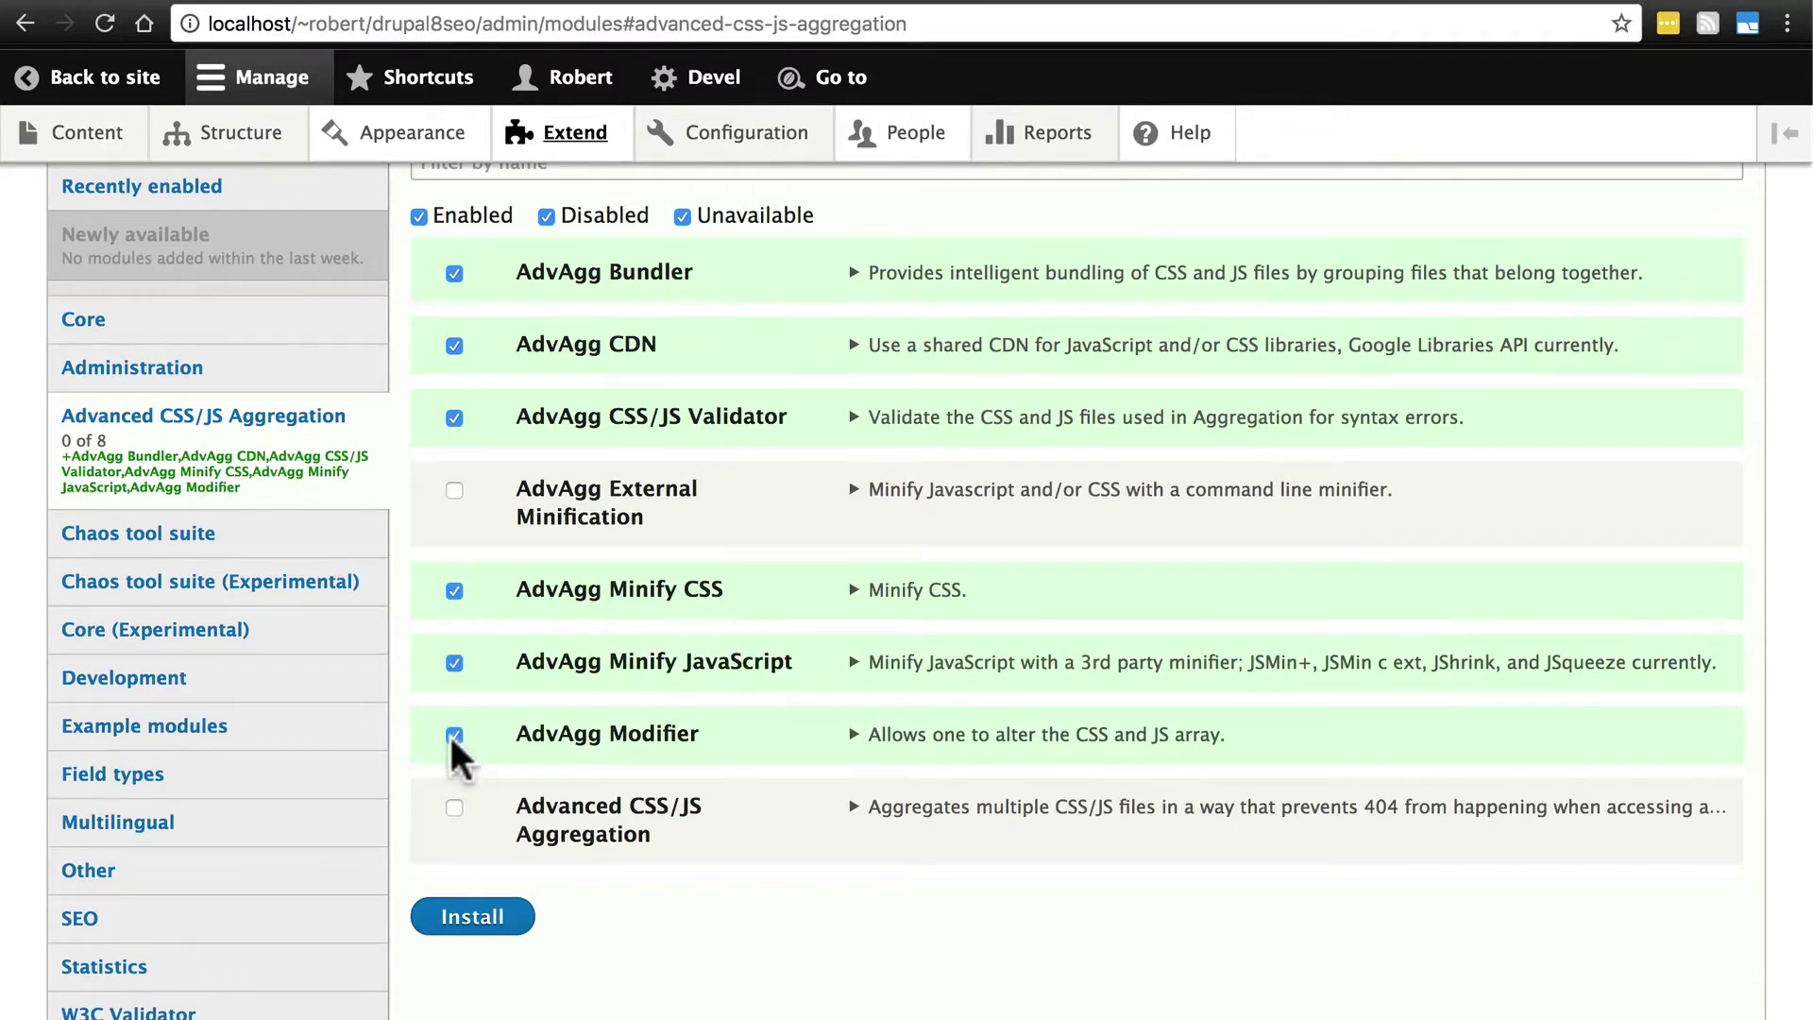
pyautogui.click(454, 808)
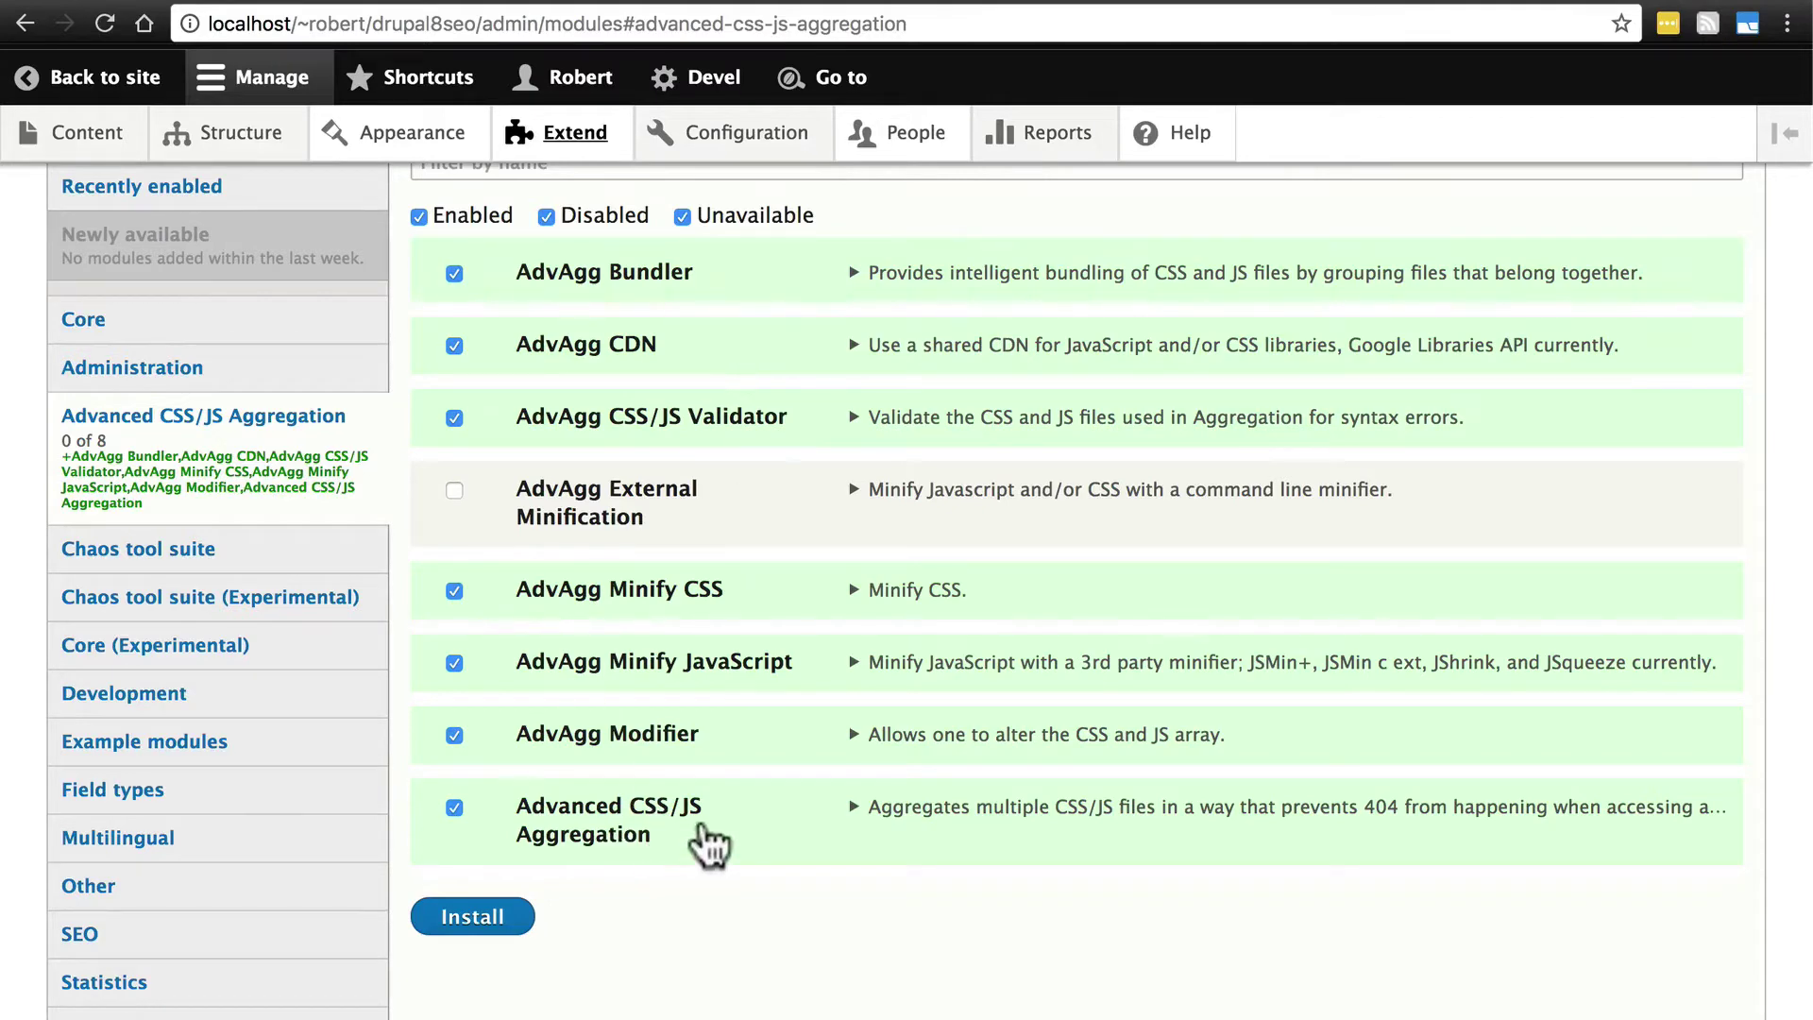
pyautogui.click(485, 920)
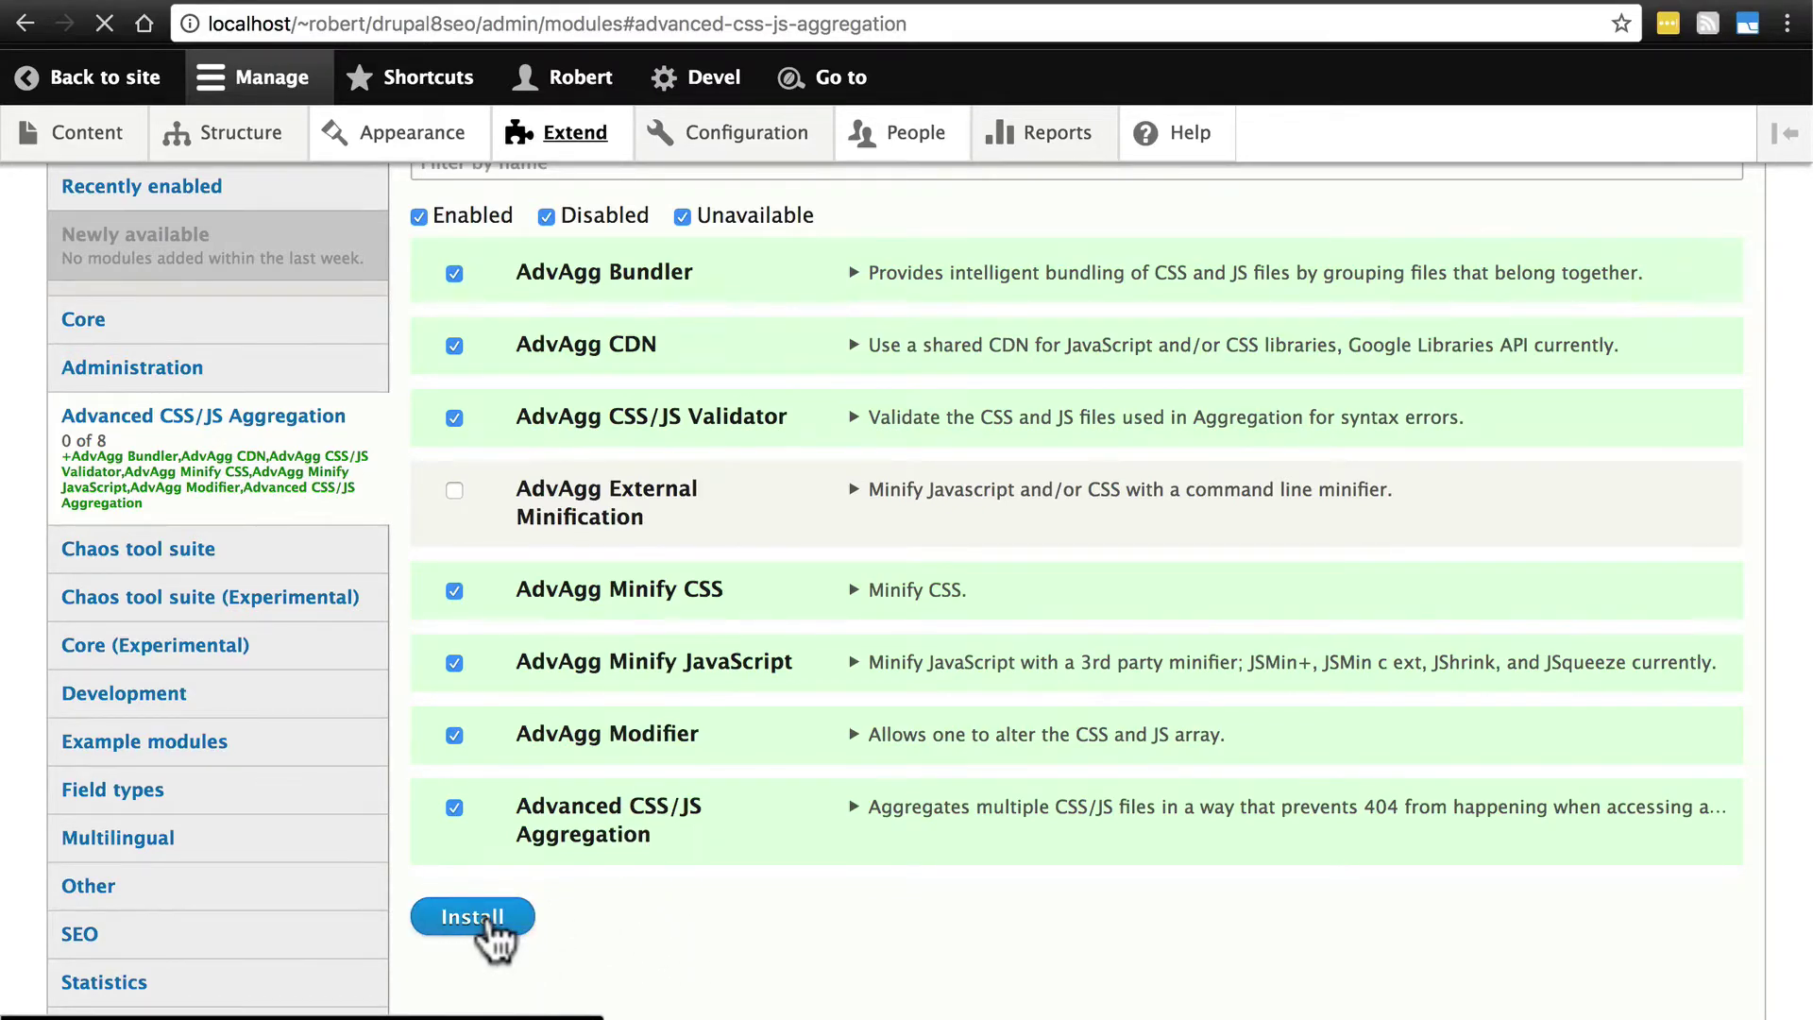
# Step: Open the AdvAgg configuration page via Configuration > Development > Performance > AdvAgg
pyautogui.hotkey('alt', 'd')
pyautogui.write('advagg')
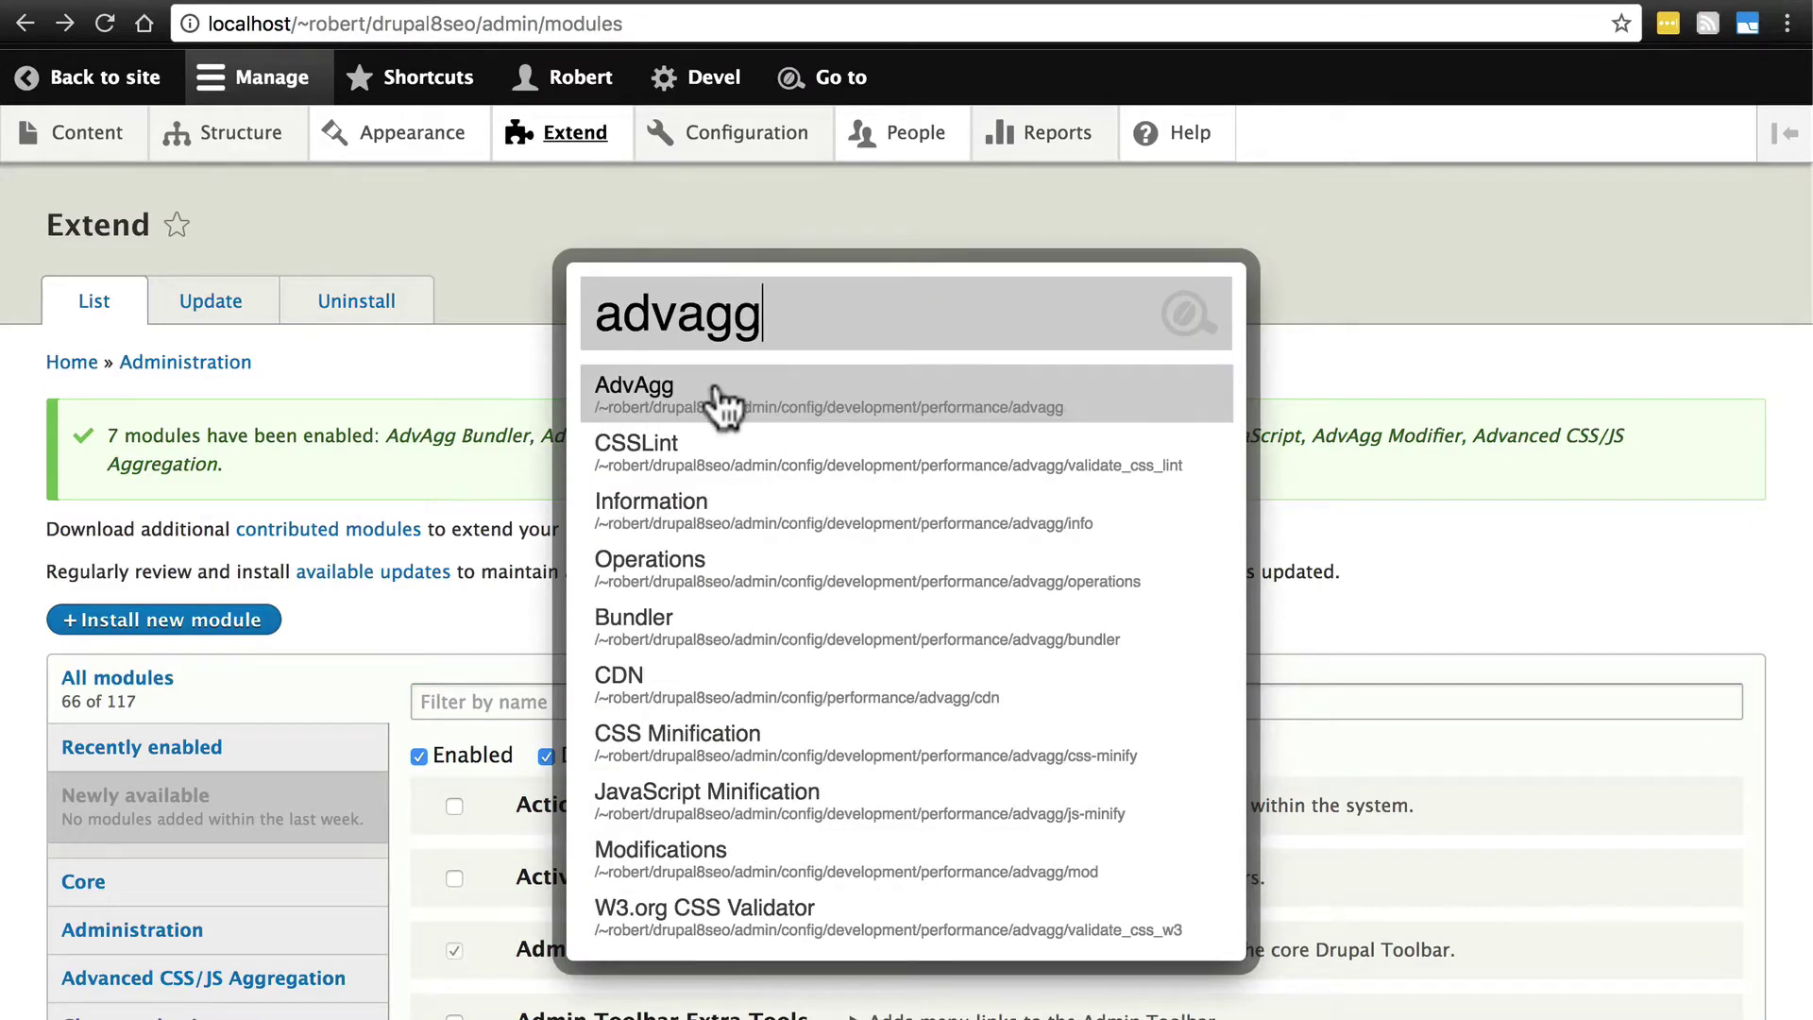
pyautogui.click(485, 302)
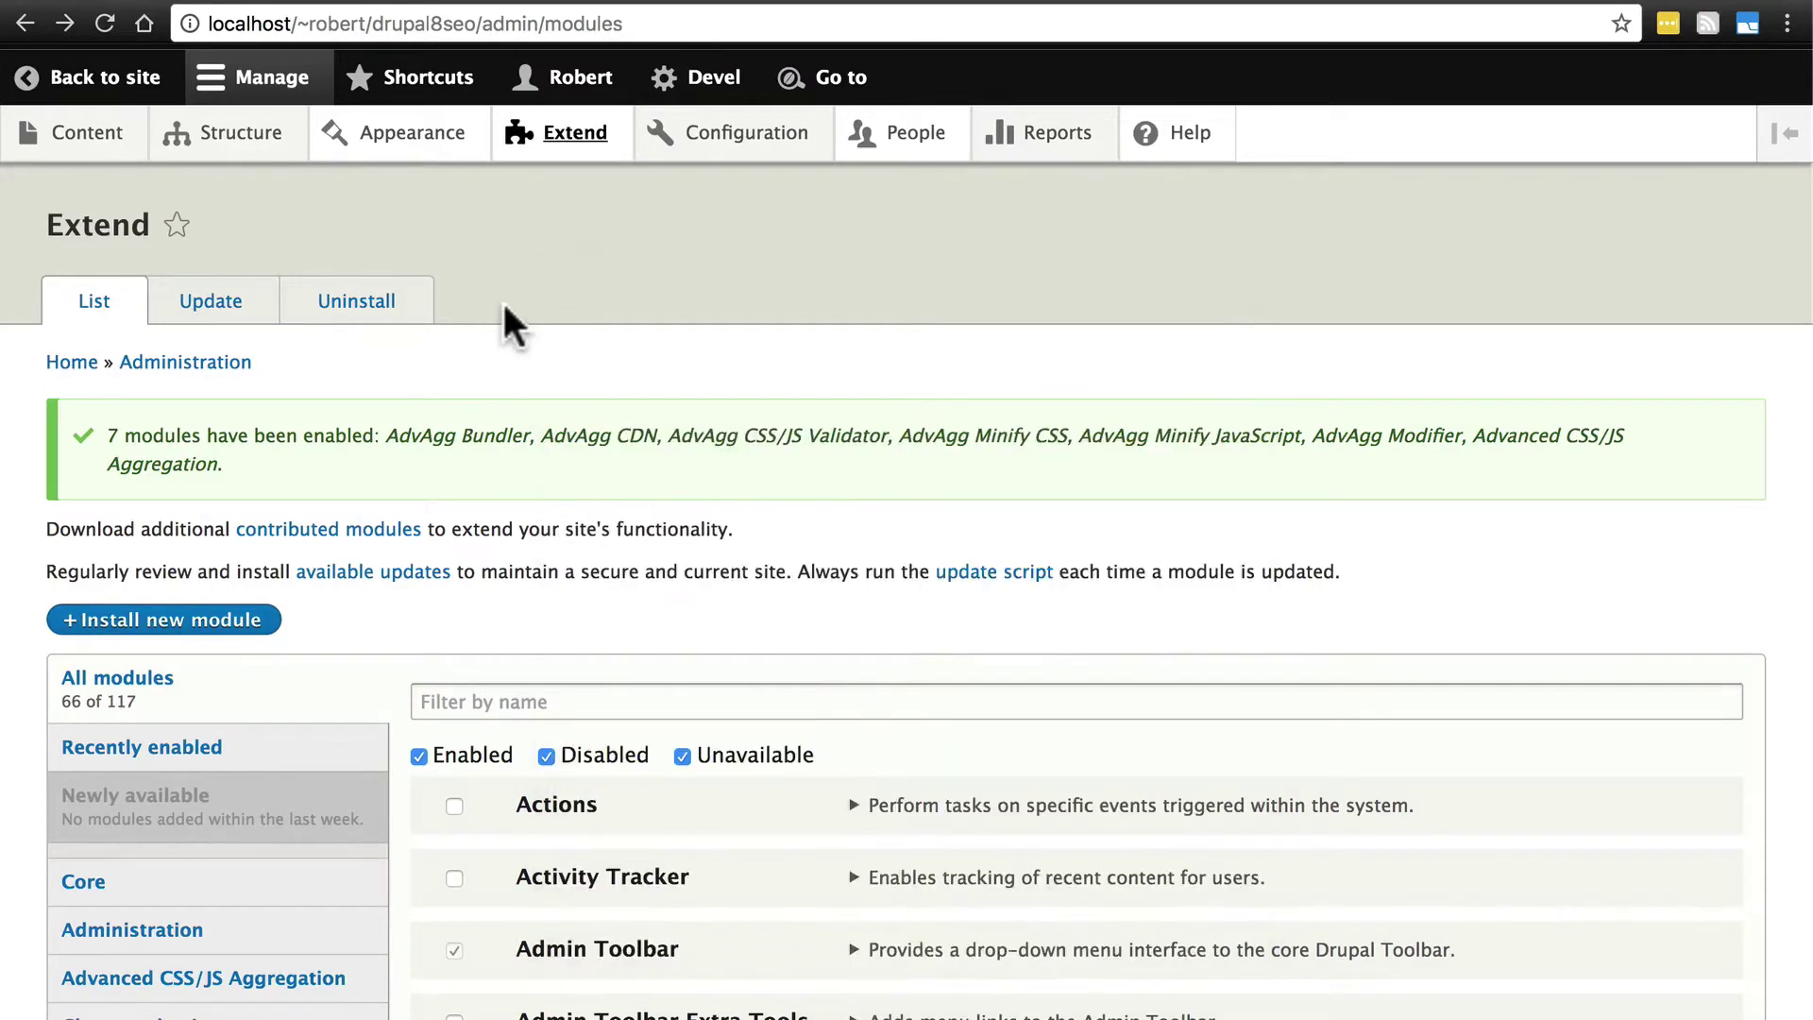
pyautogui.moveTo(753, 151)
pyautogui.moveTo(830, 433)
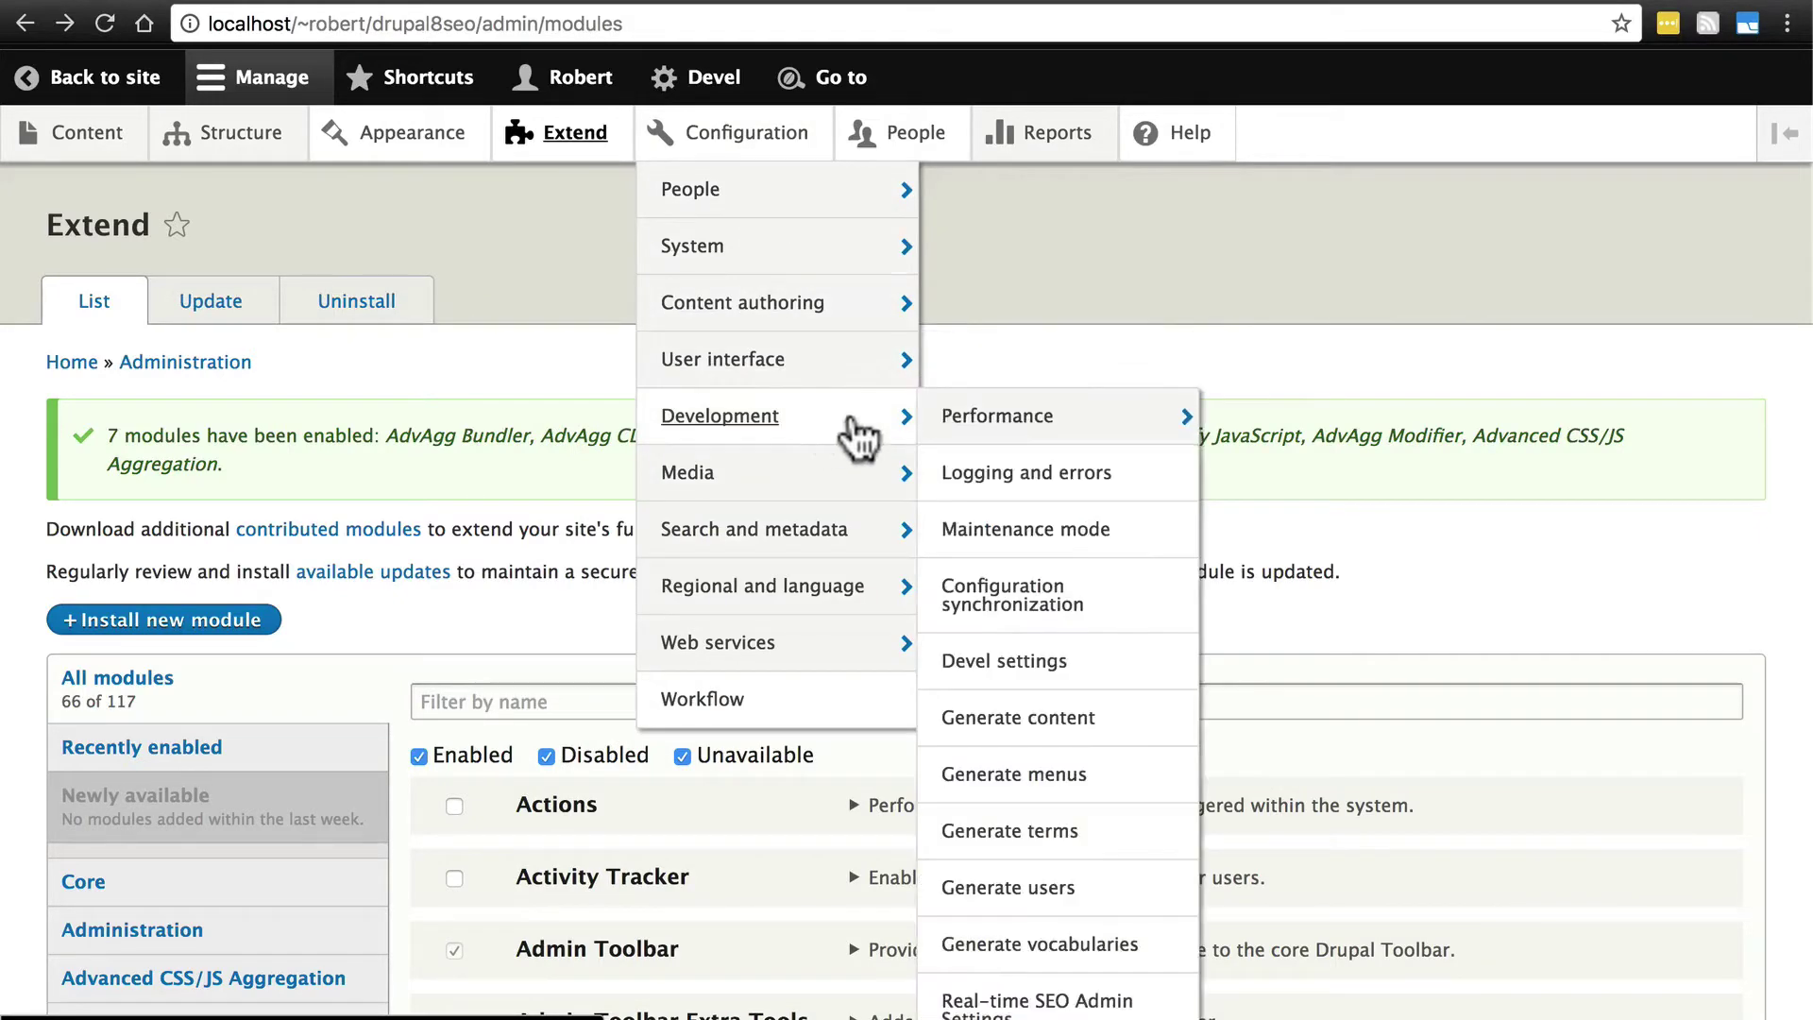
pyautogui.moveTo(1009, 430)
pyautogui.click(1251, 420)
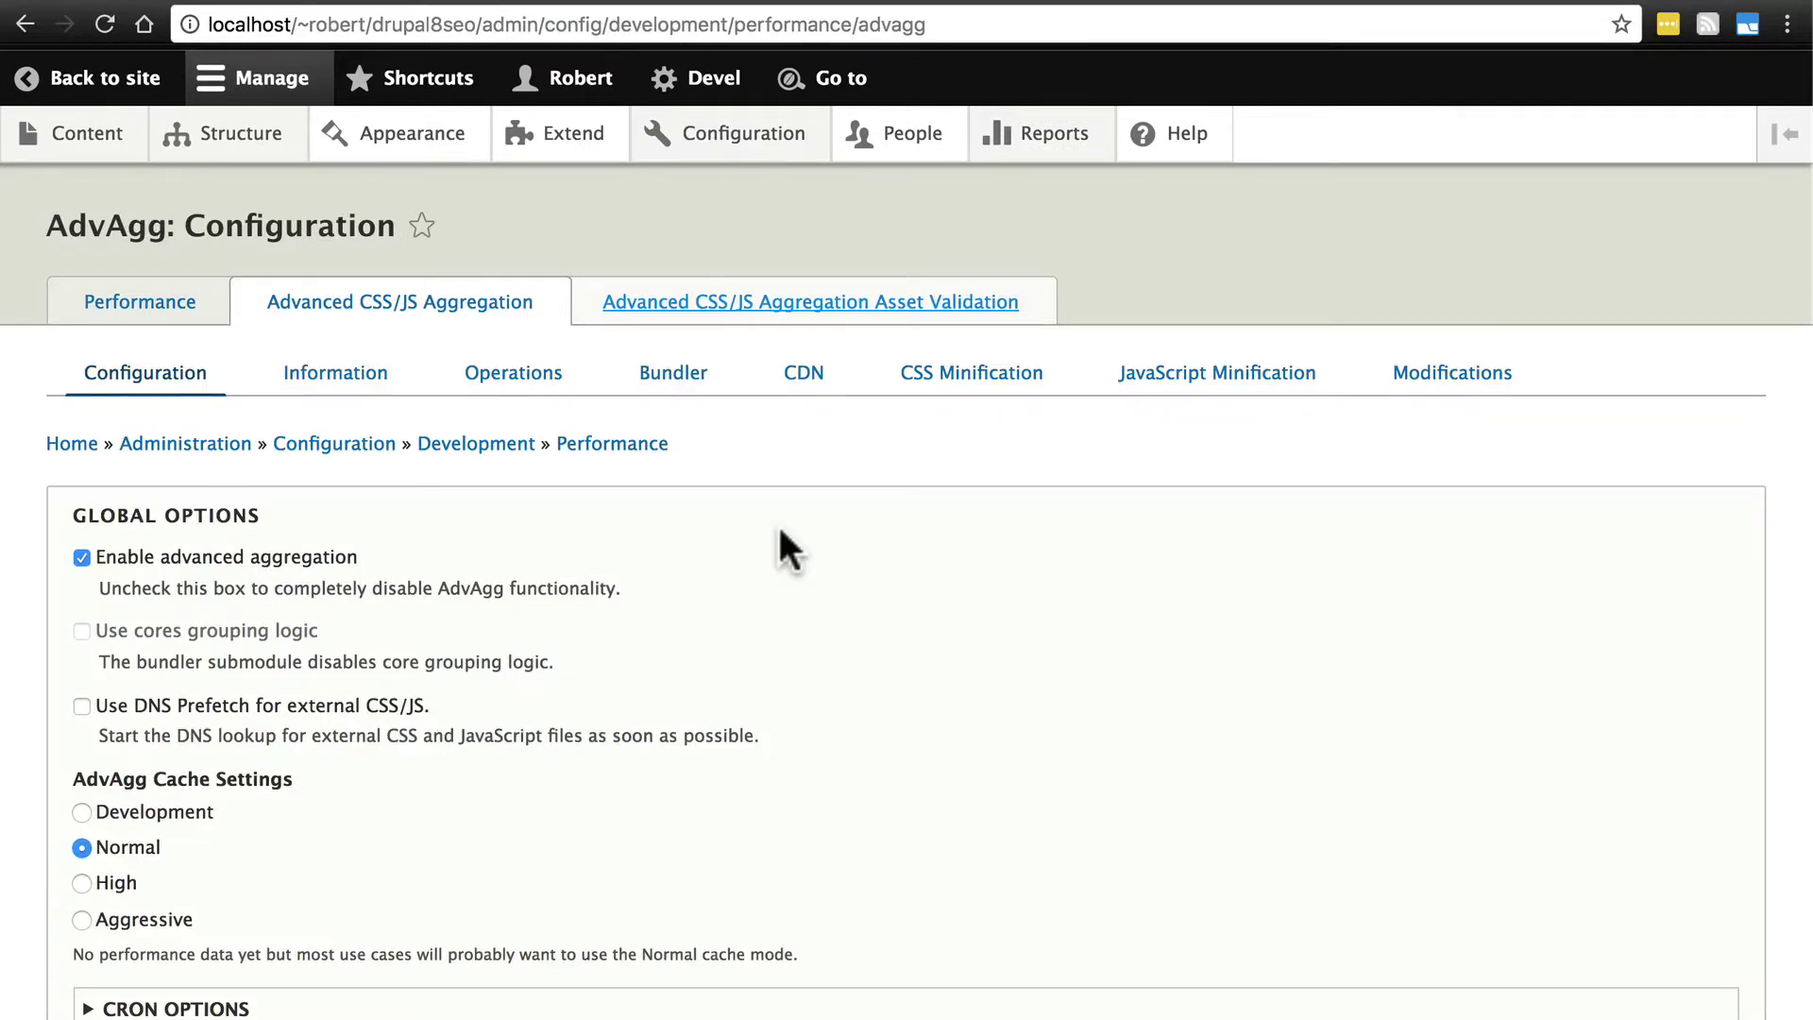
pyautogui.scroll(-3, 778, 523)
pyautogui.scroll(3, 779, 523)
pyautogui.scroll(-3, 901, 481)
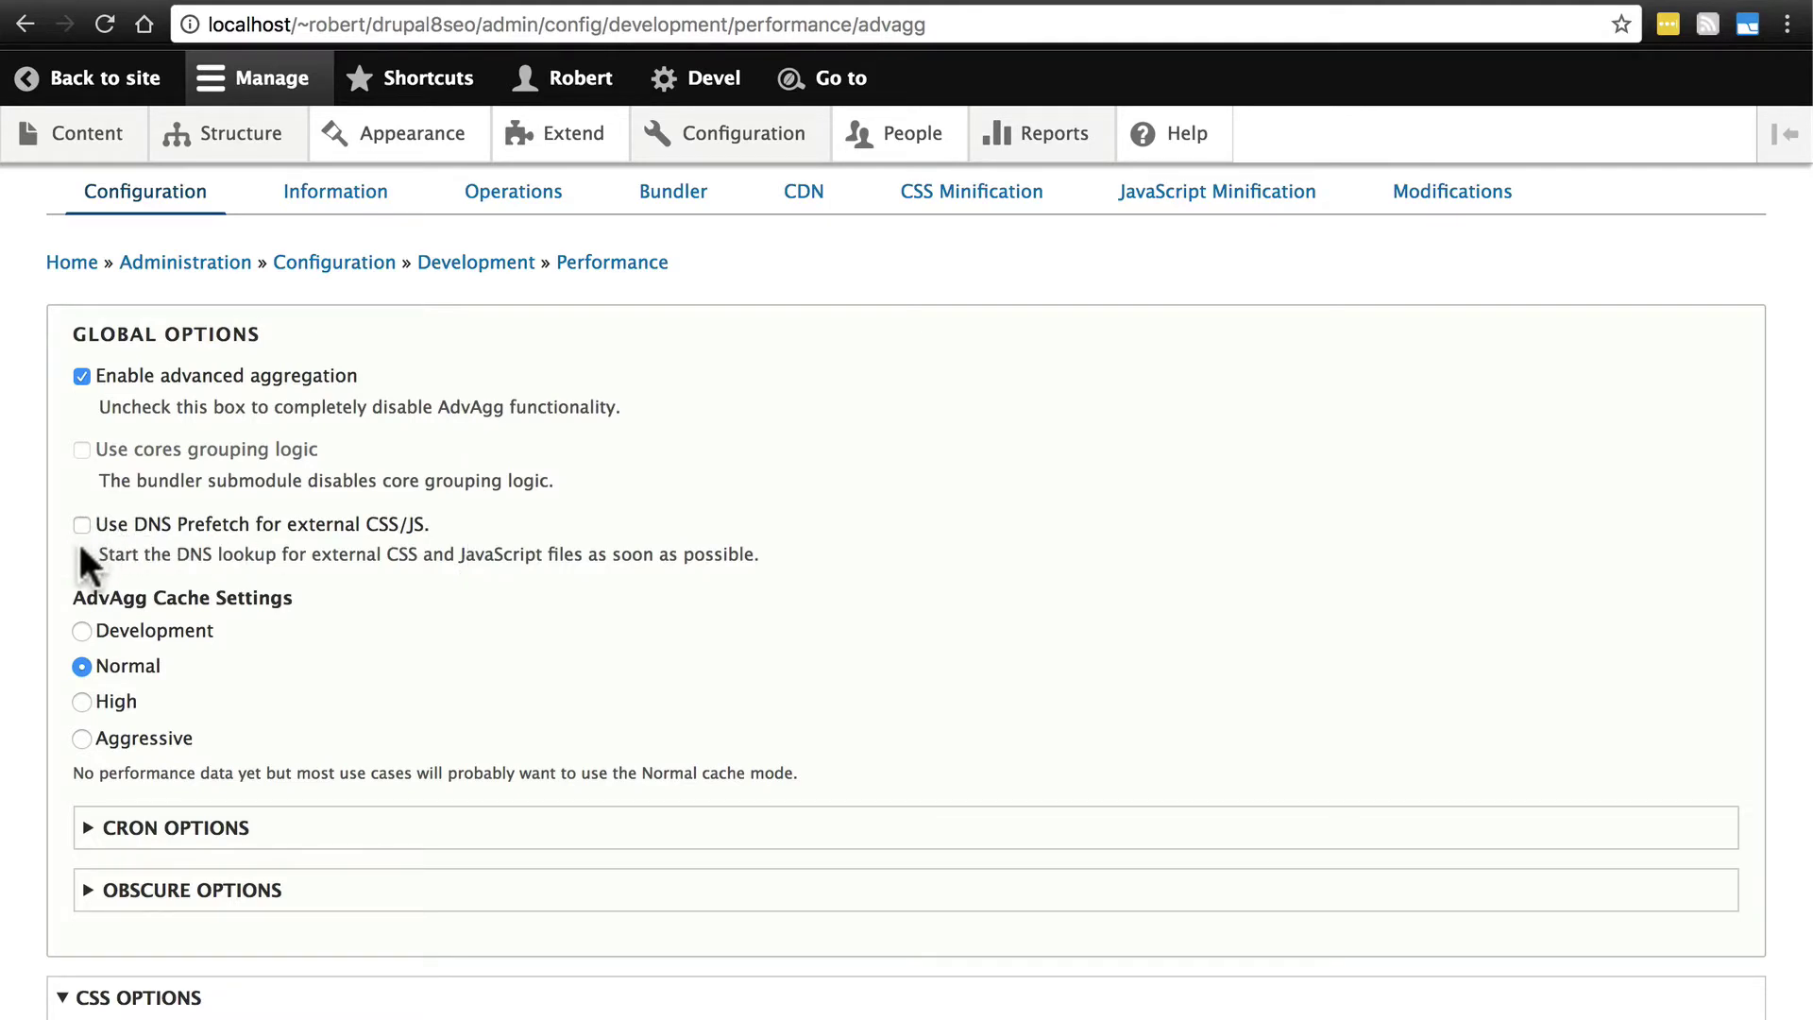
pyautogui.scroll(-4, 618, 625)
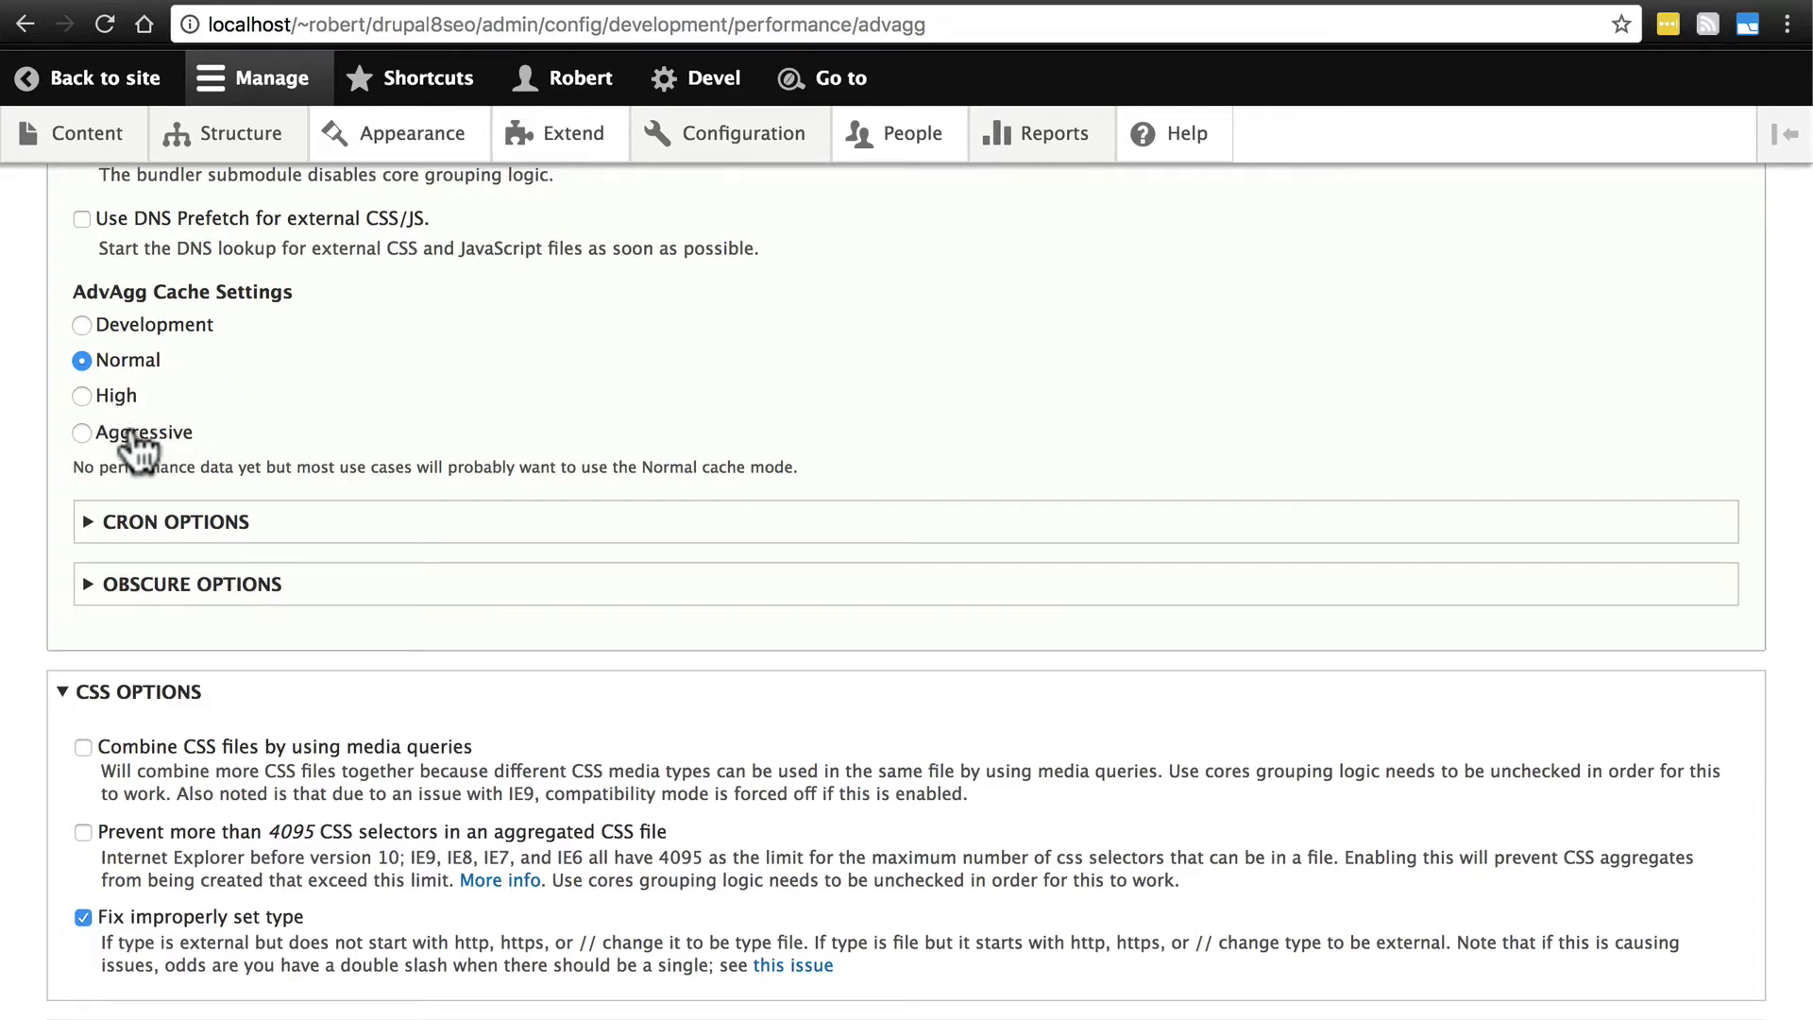
pyautogui.click(104, 397)
pyautogui.click(134, 363)
# Step: Enable combining CSS by media queries and the 4095-selector limit, then save the configuration
pyautogui.scroll(-3, 444, 377)
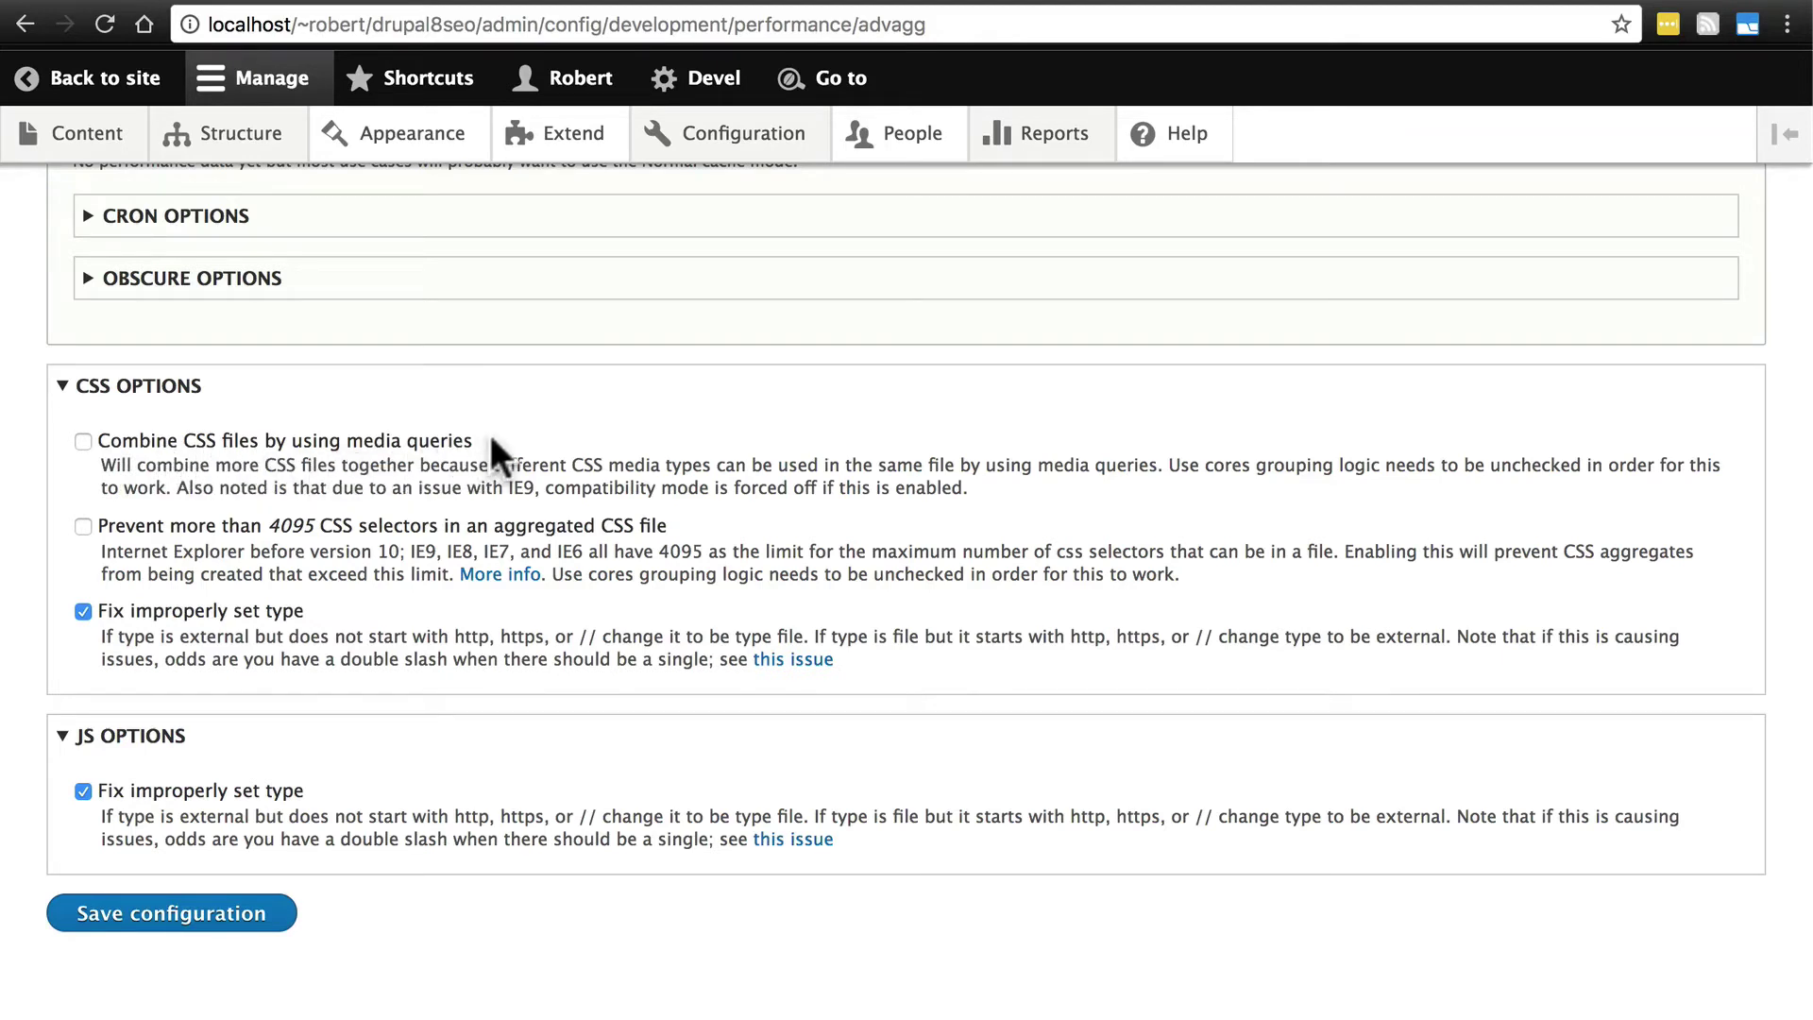
pyautogui.click(82, 442)
pyautogui.click(83, 526)
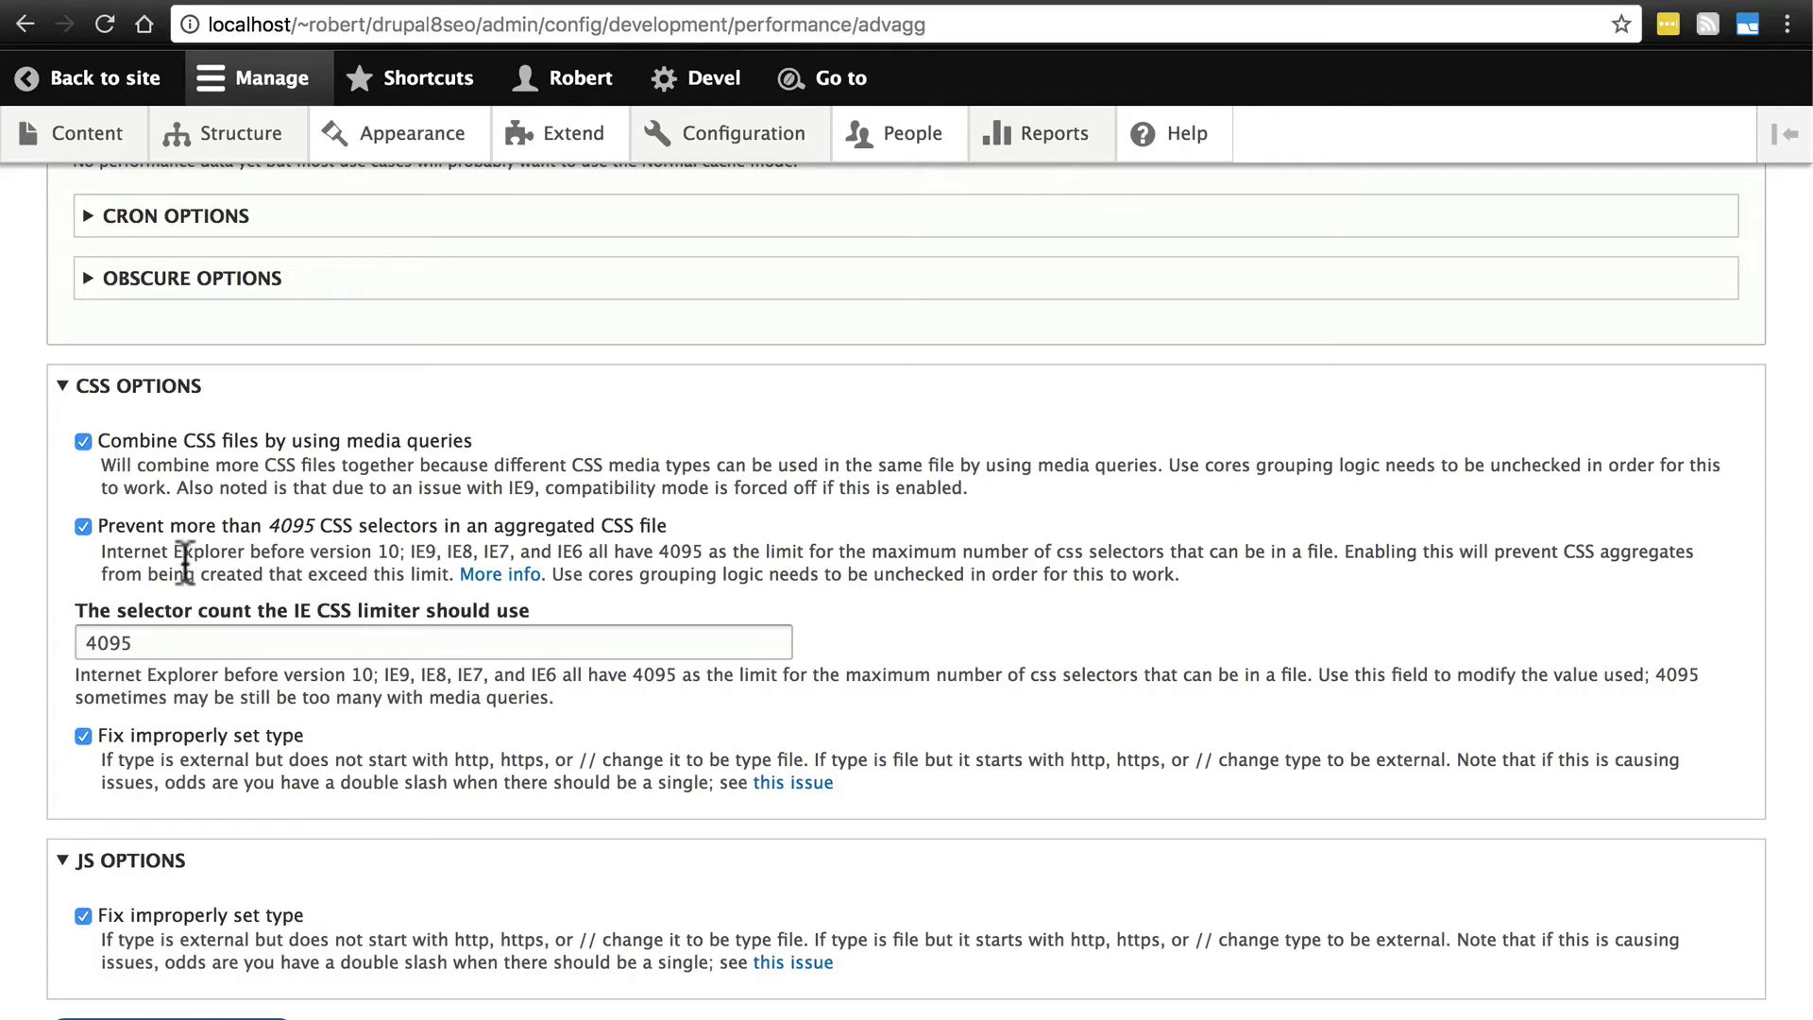
pyautogui.click(82, 527)
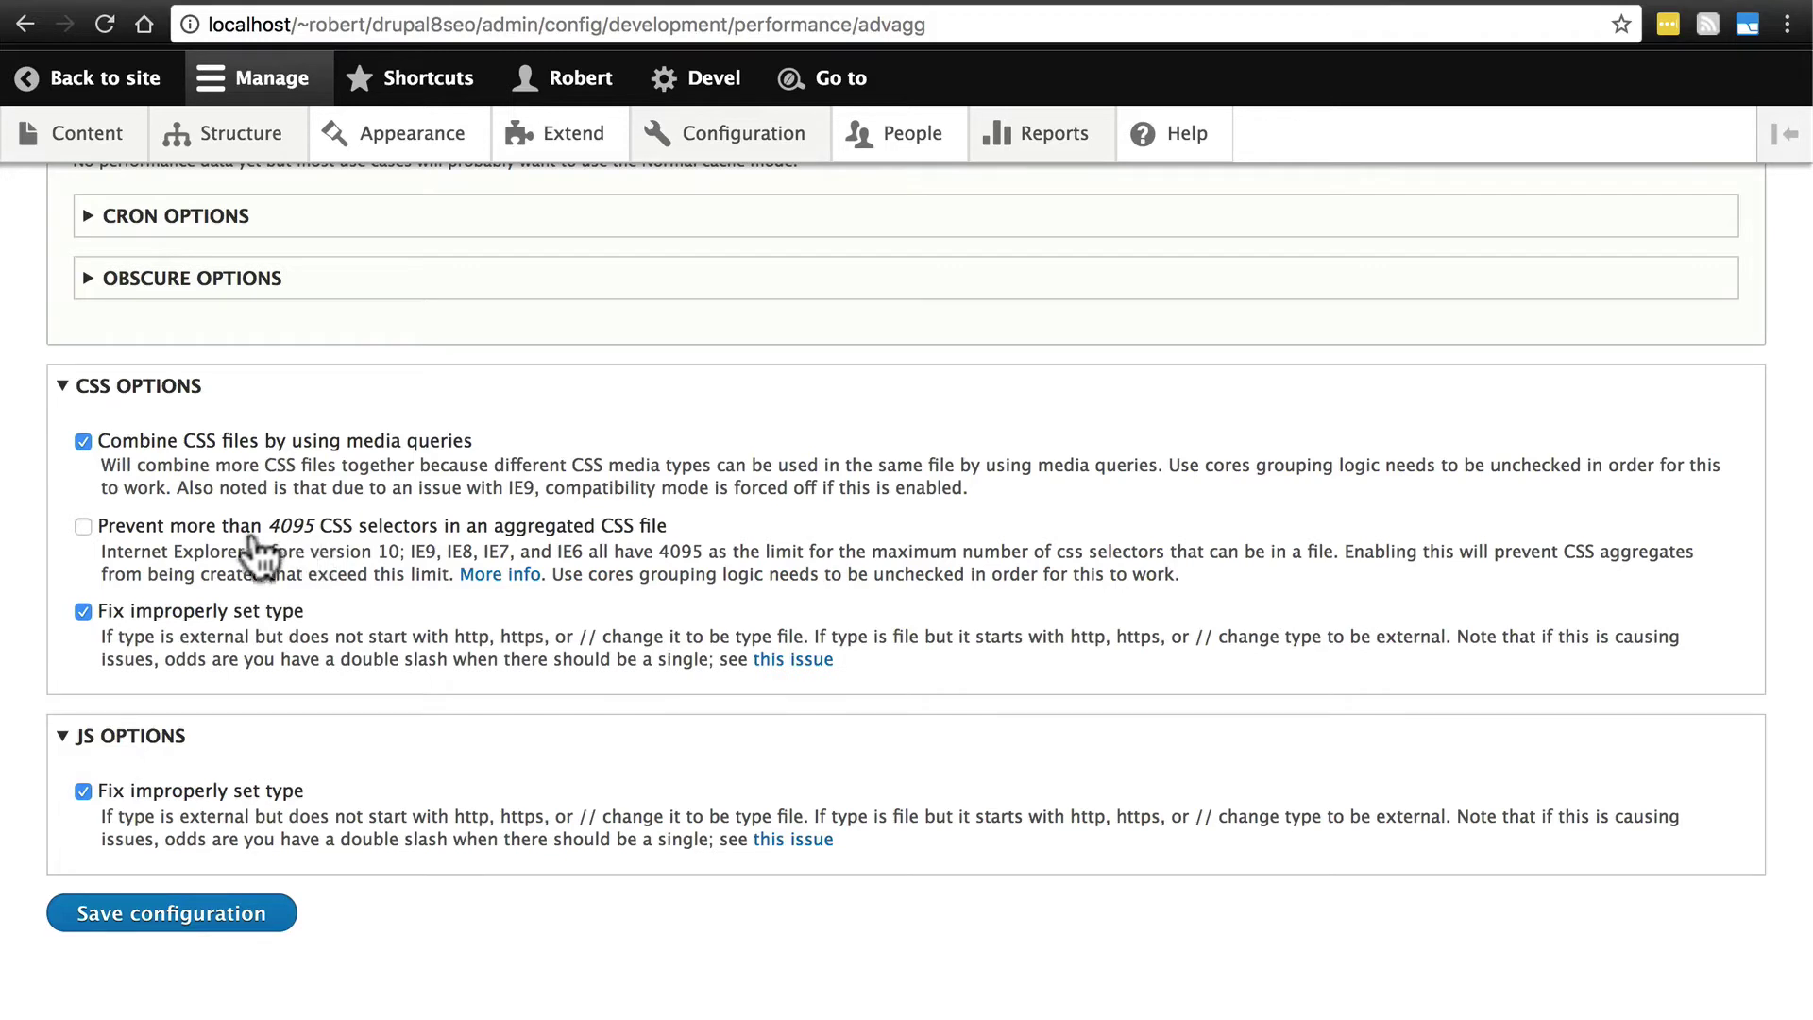
pyautogui.click(83, 526)
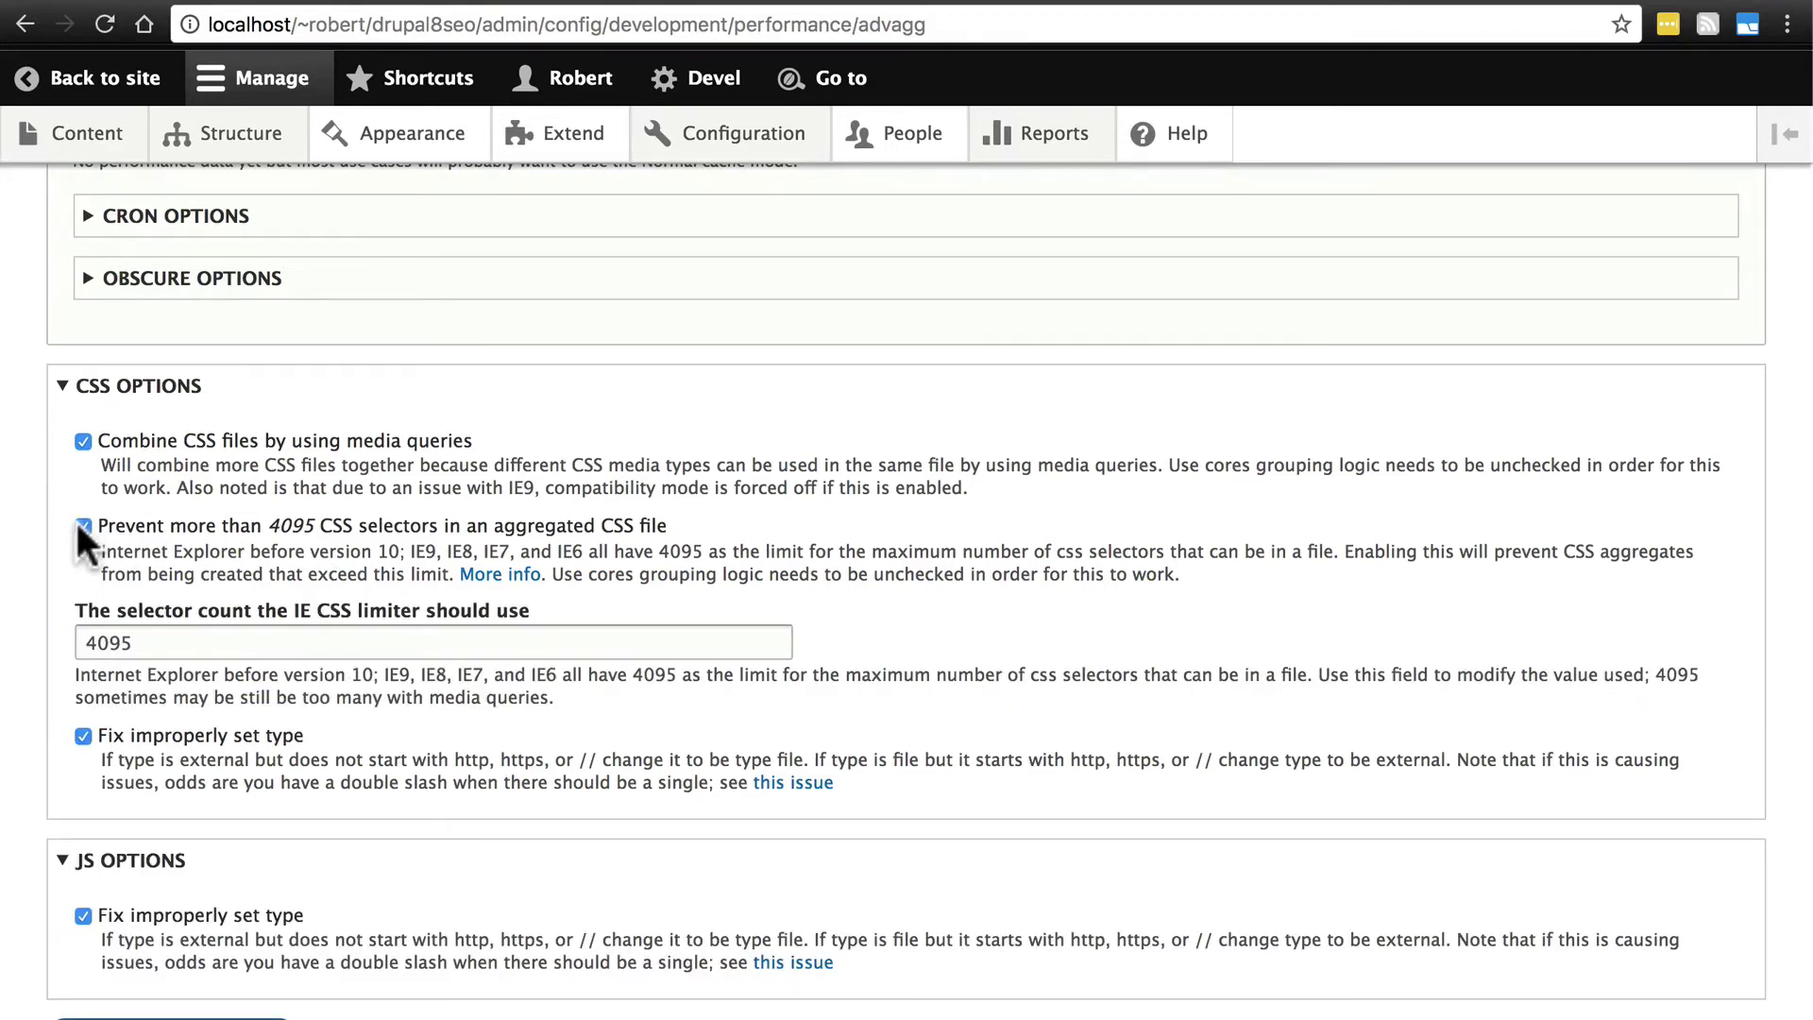
pyautogui.scroll(-2, 77, 525)
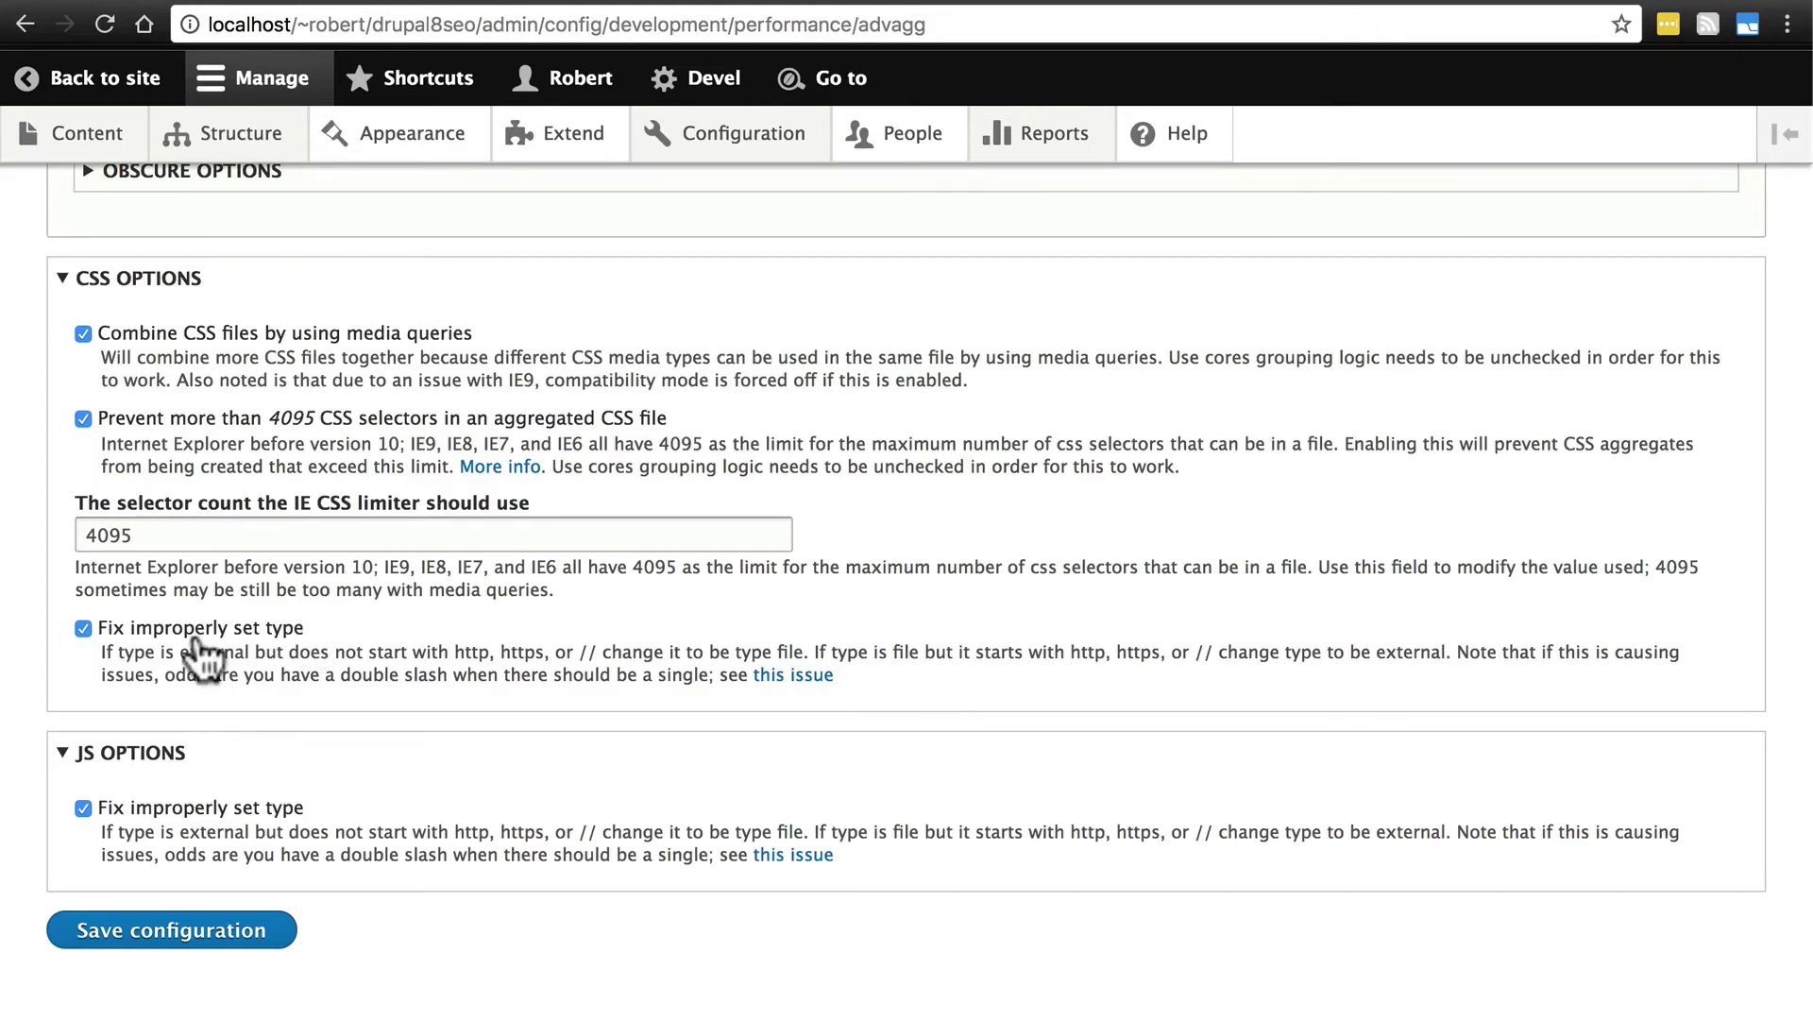
pyautogui.click(227, 940)
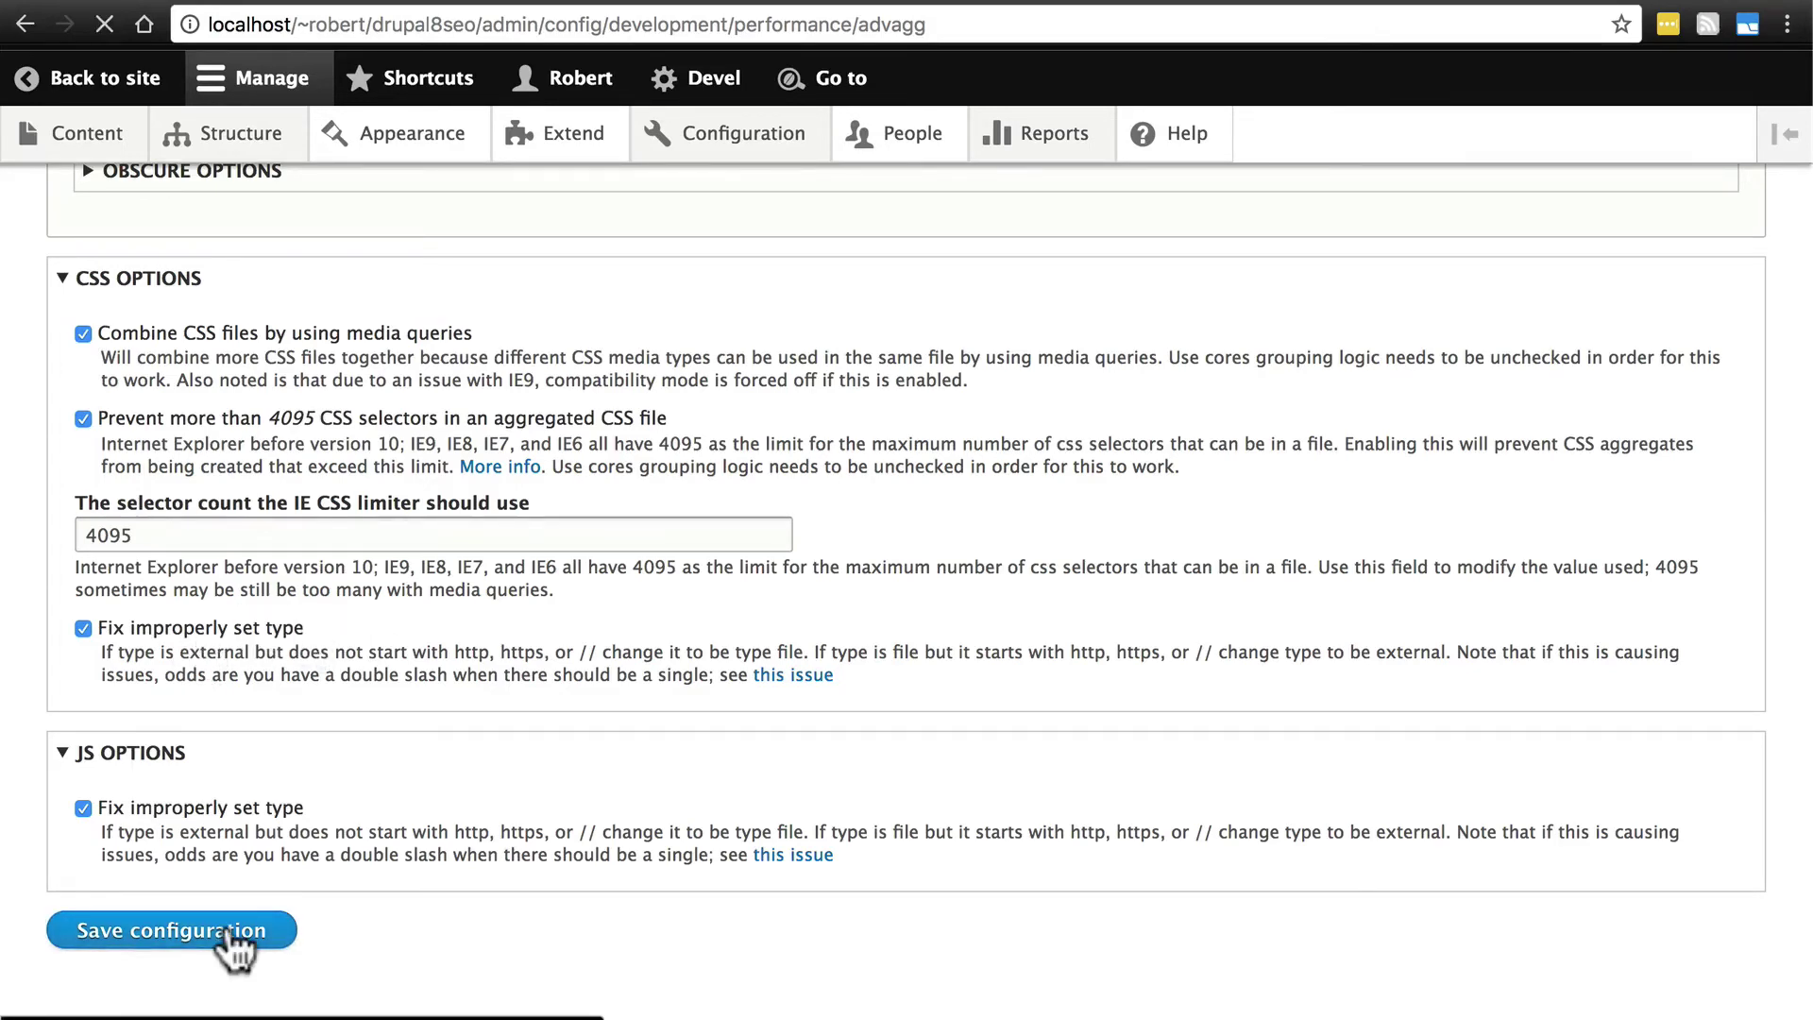
# Step: Open the AdvAgg Information page and look over its hooks, CSS and JS sections
pyautogui.click(351, 370)
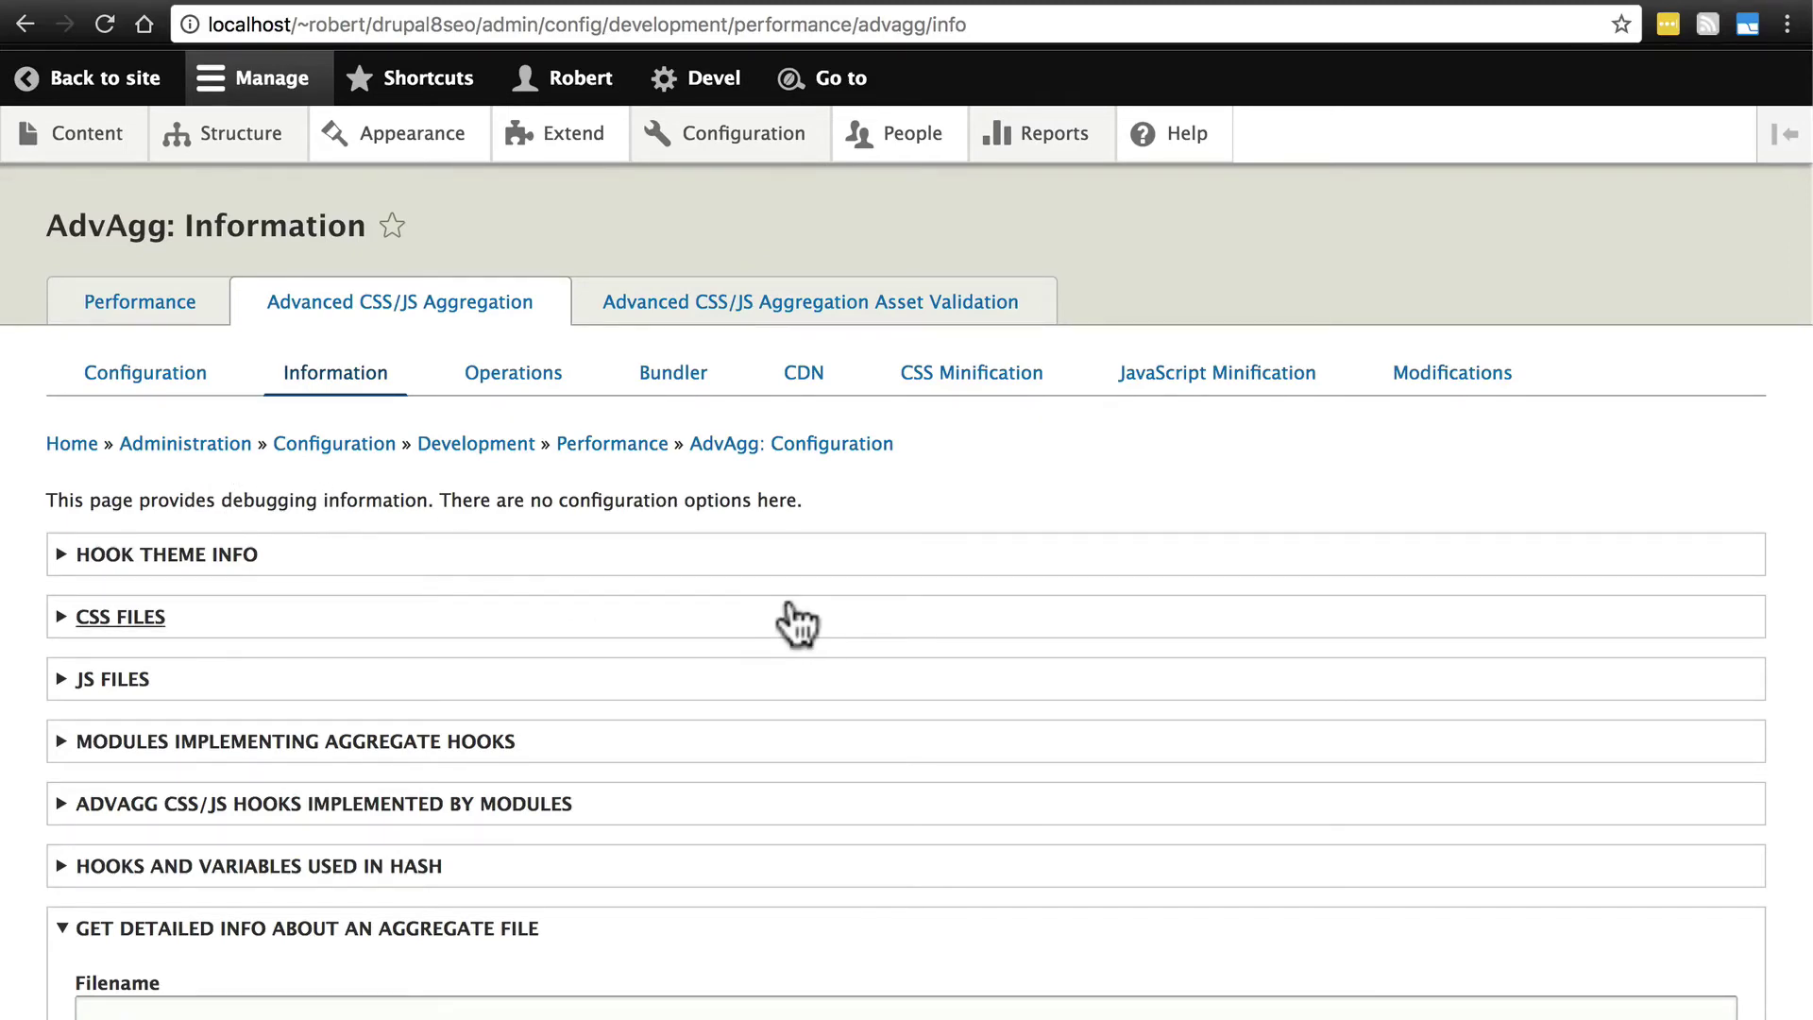
pyautogui.scroll(-5, 798, 619)
pyautogui.scroll(3, 481, 486)
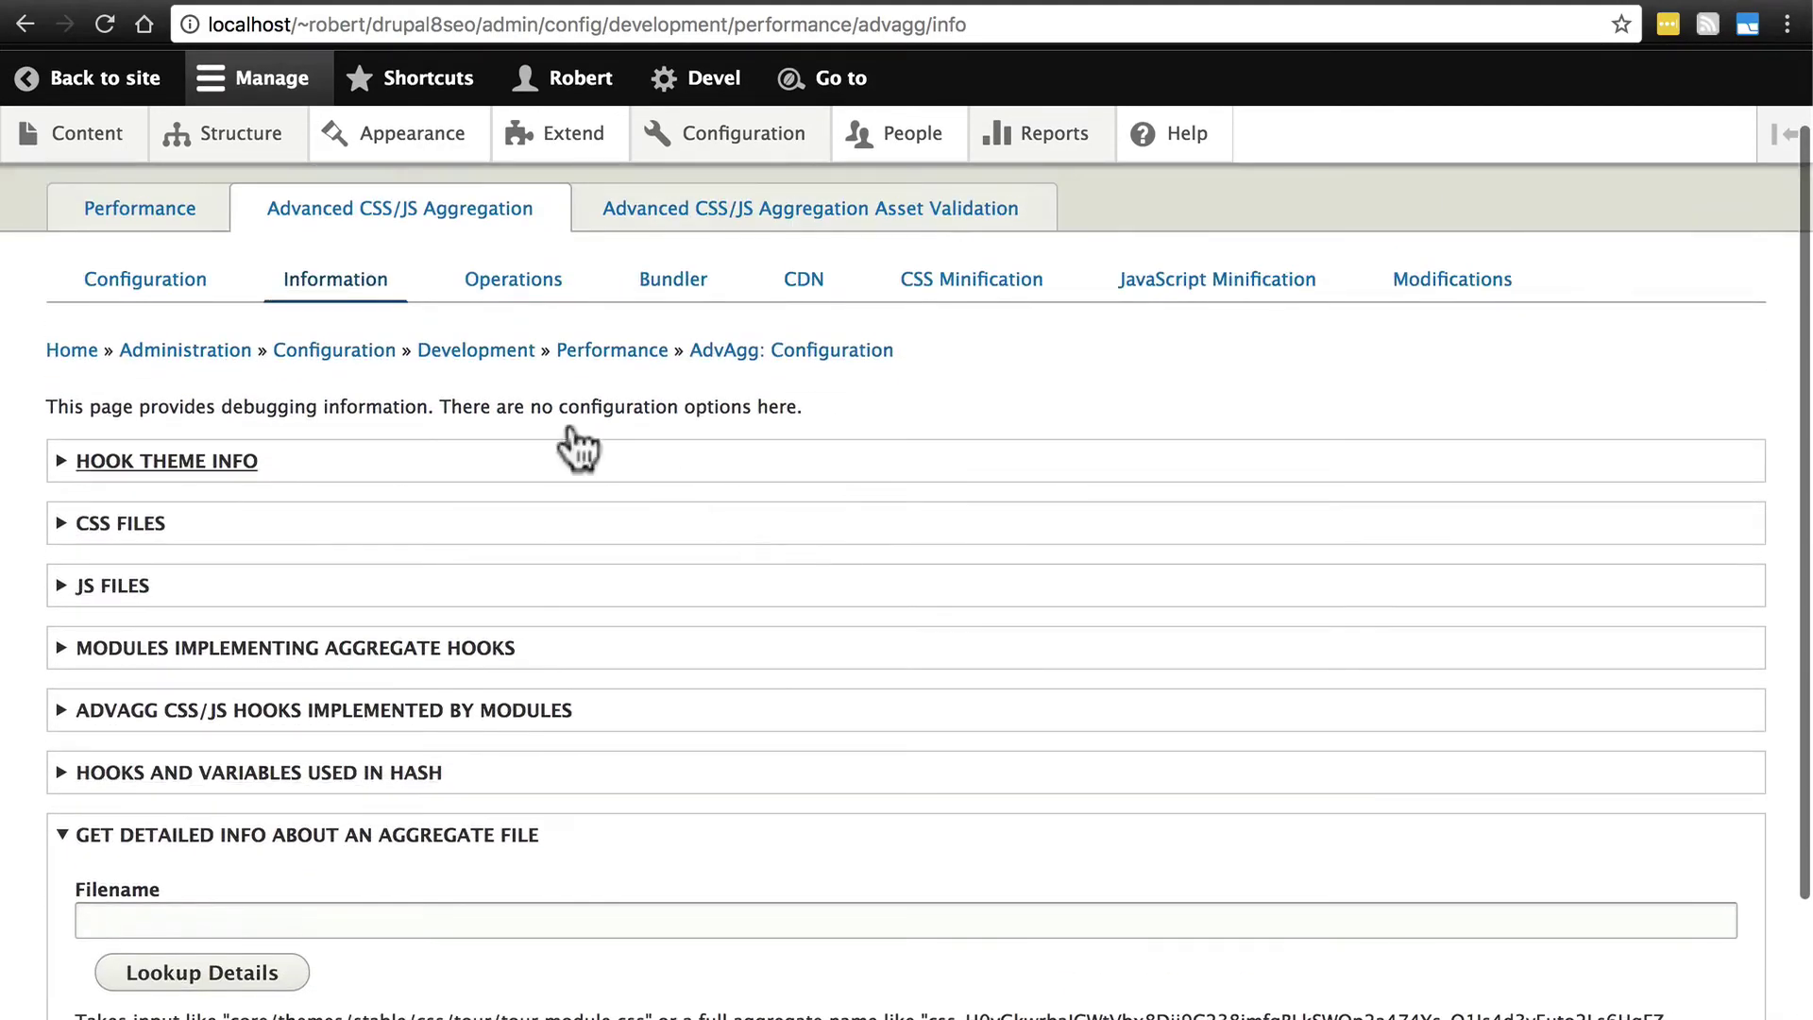
pyautogui.scroll(1, 718, 551)
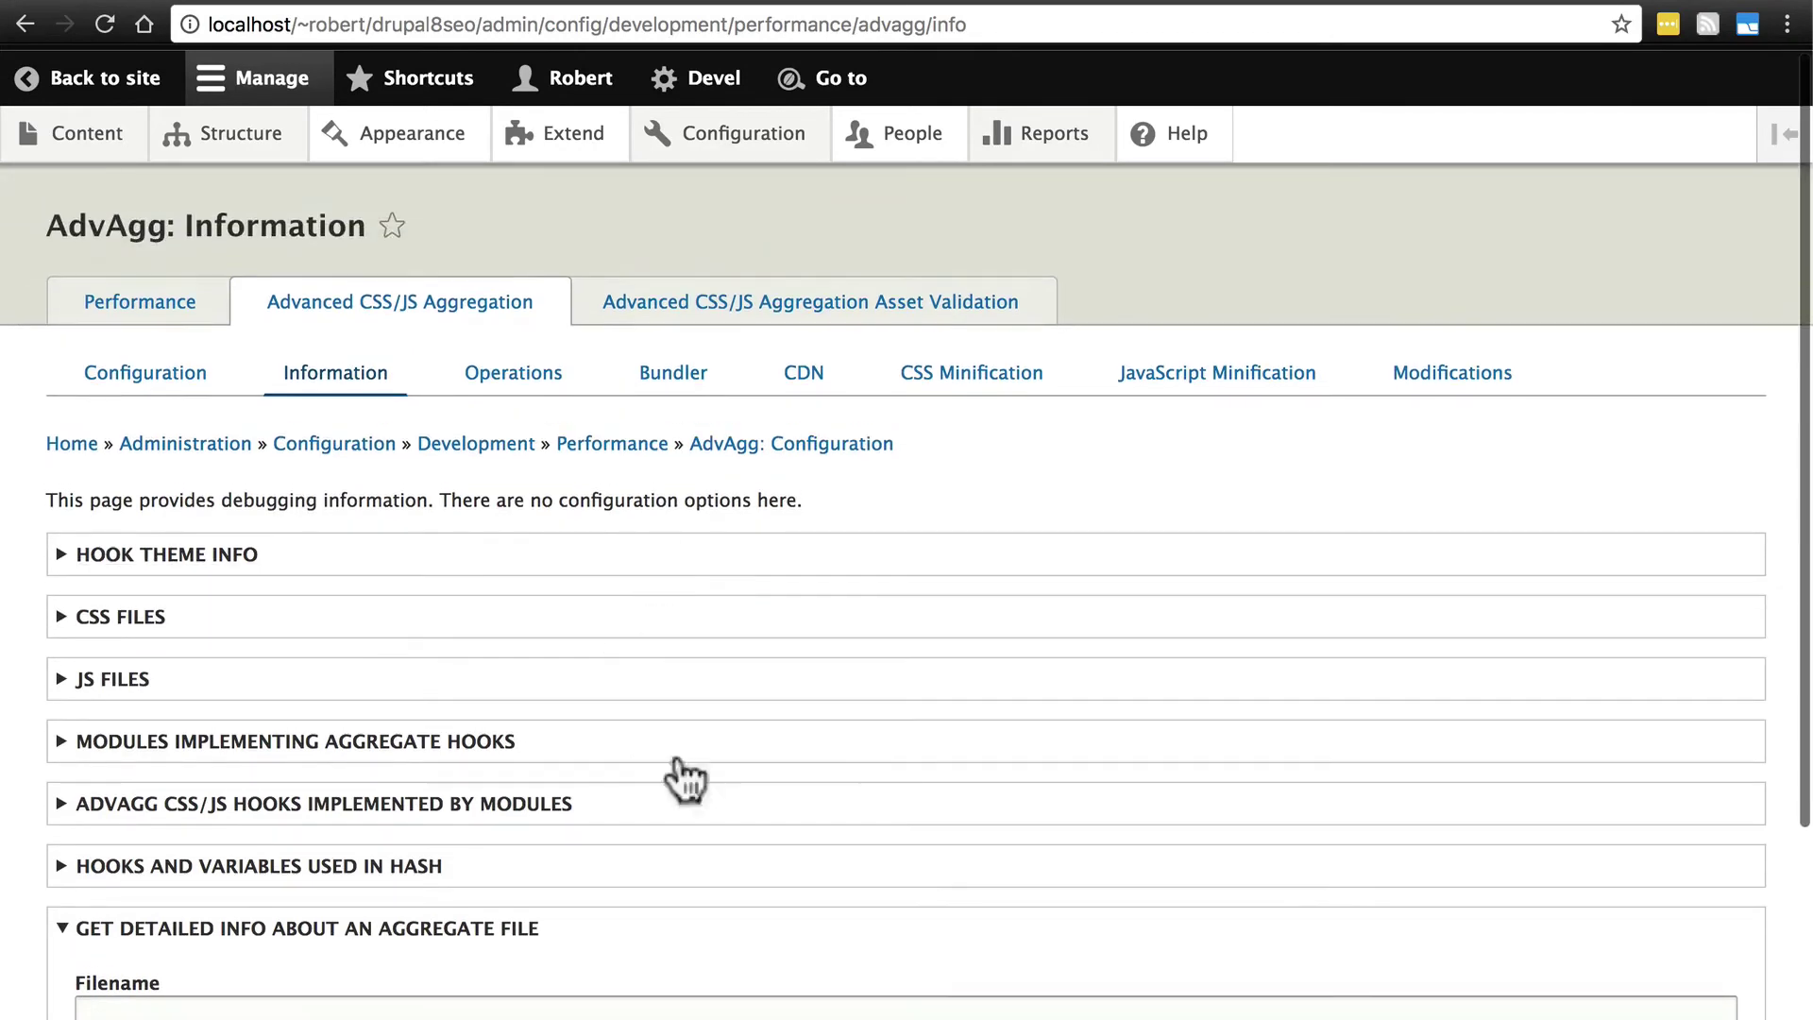
# Step: On the Operations page, expand Drastic Measures, Clear All Caches and Clear All Files
pyautogui.click(533, 389)
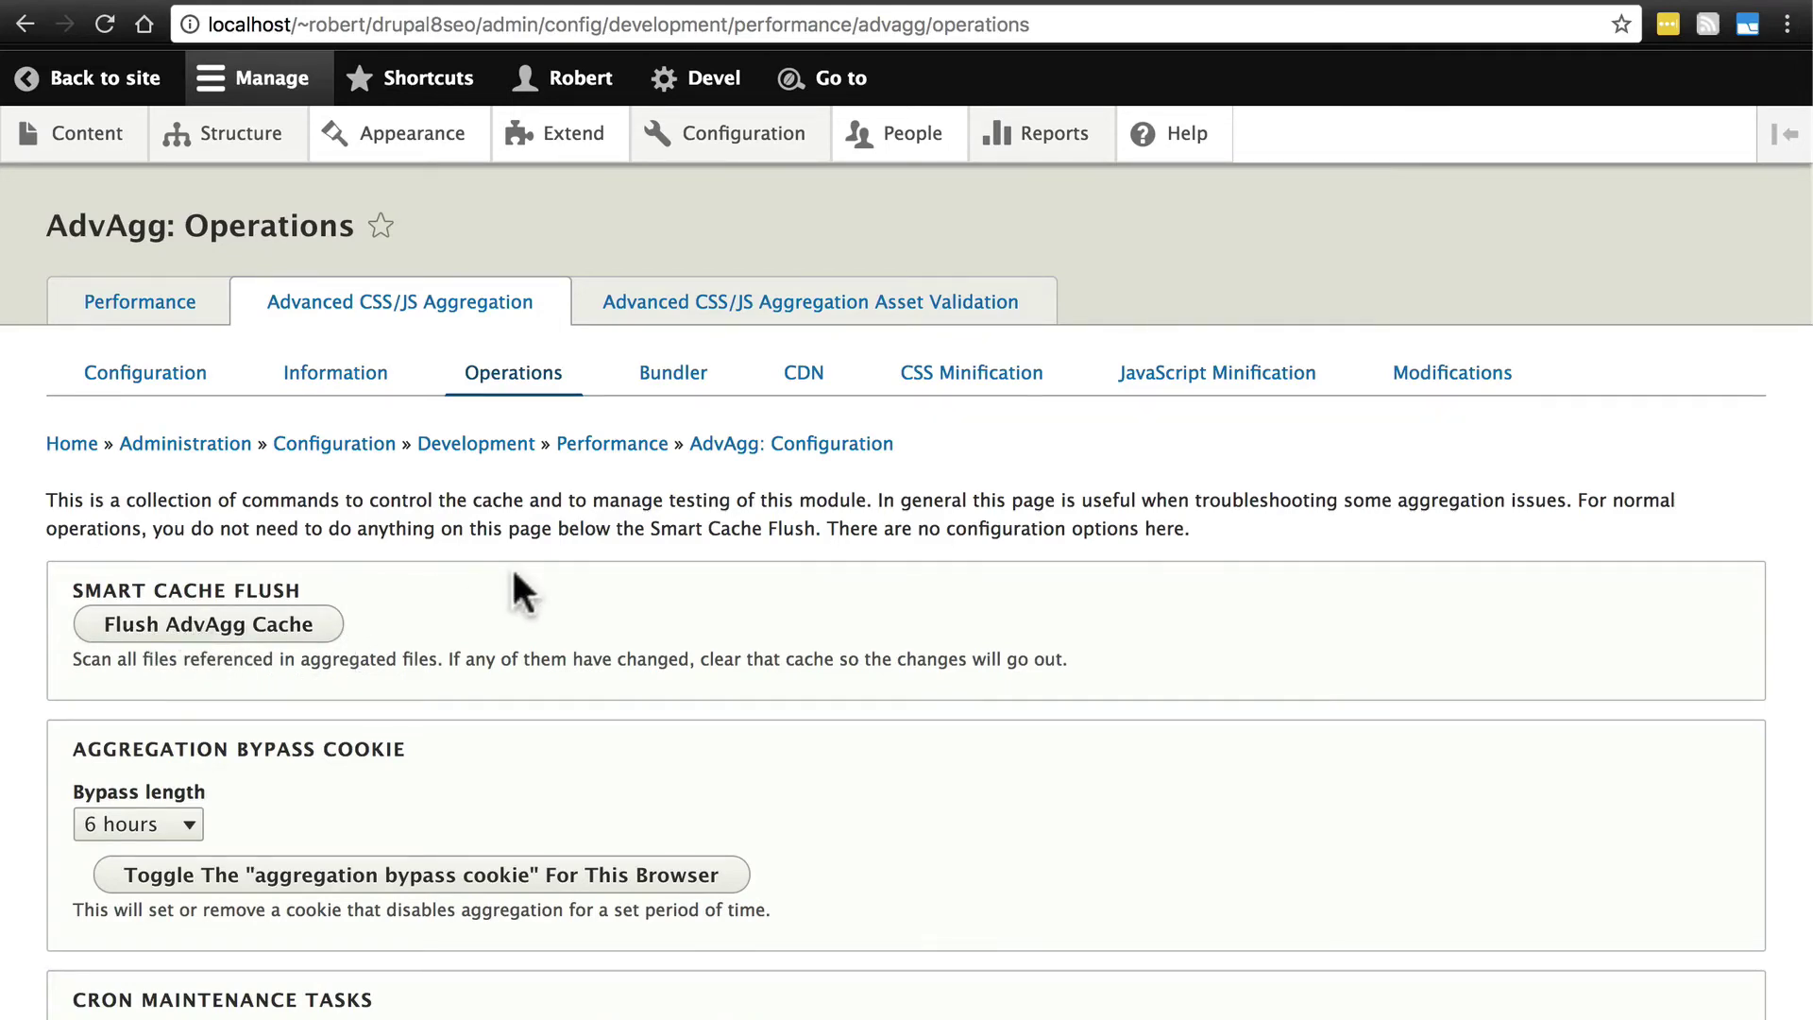
pyautogui.scroll(-5, 513, 576)
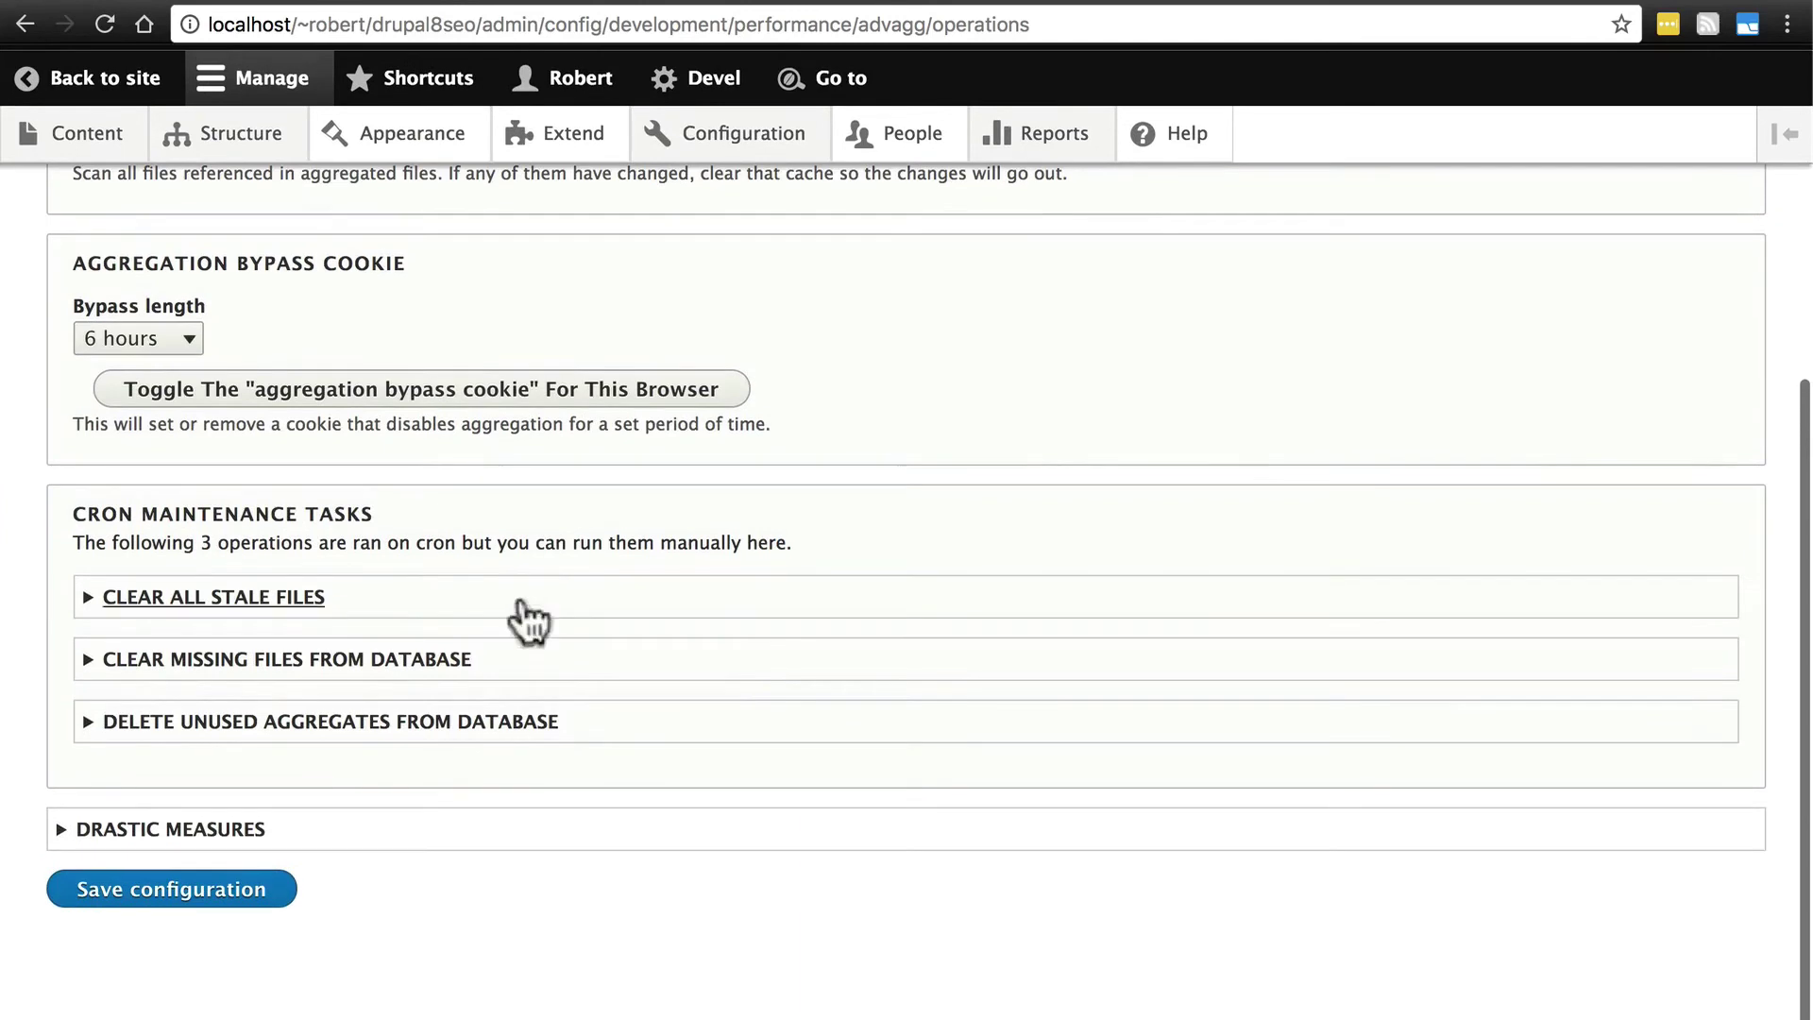
pyautogui.click(170, 832)
pyautogui.scroll(-2, 477, 789)
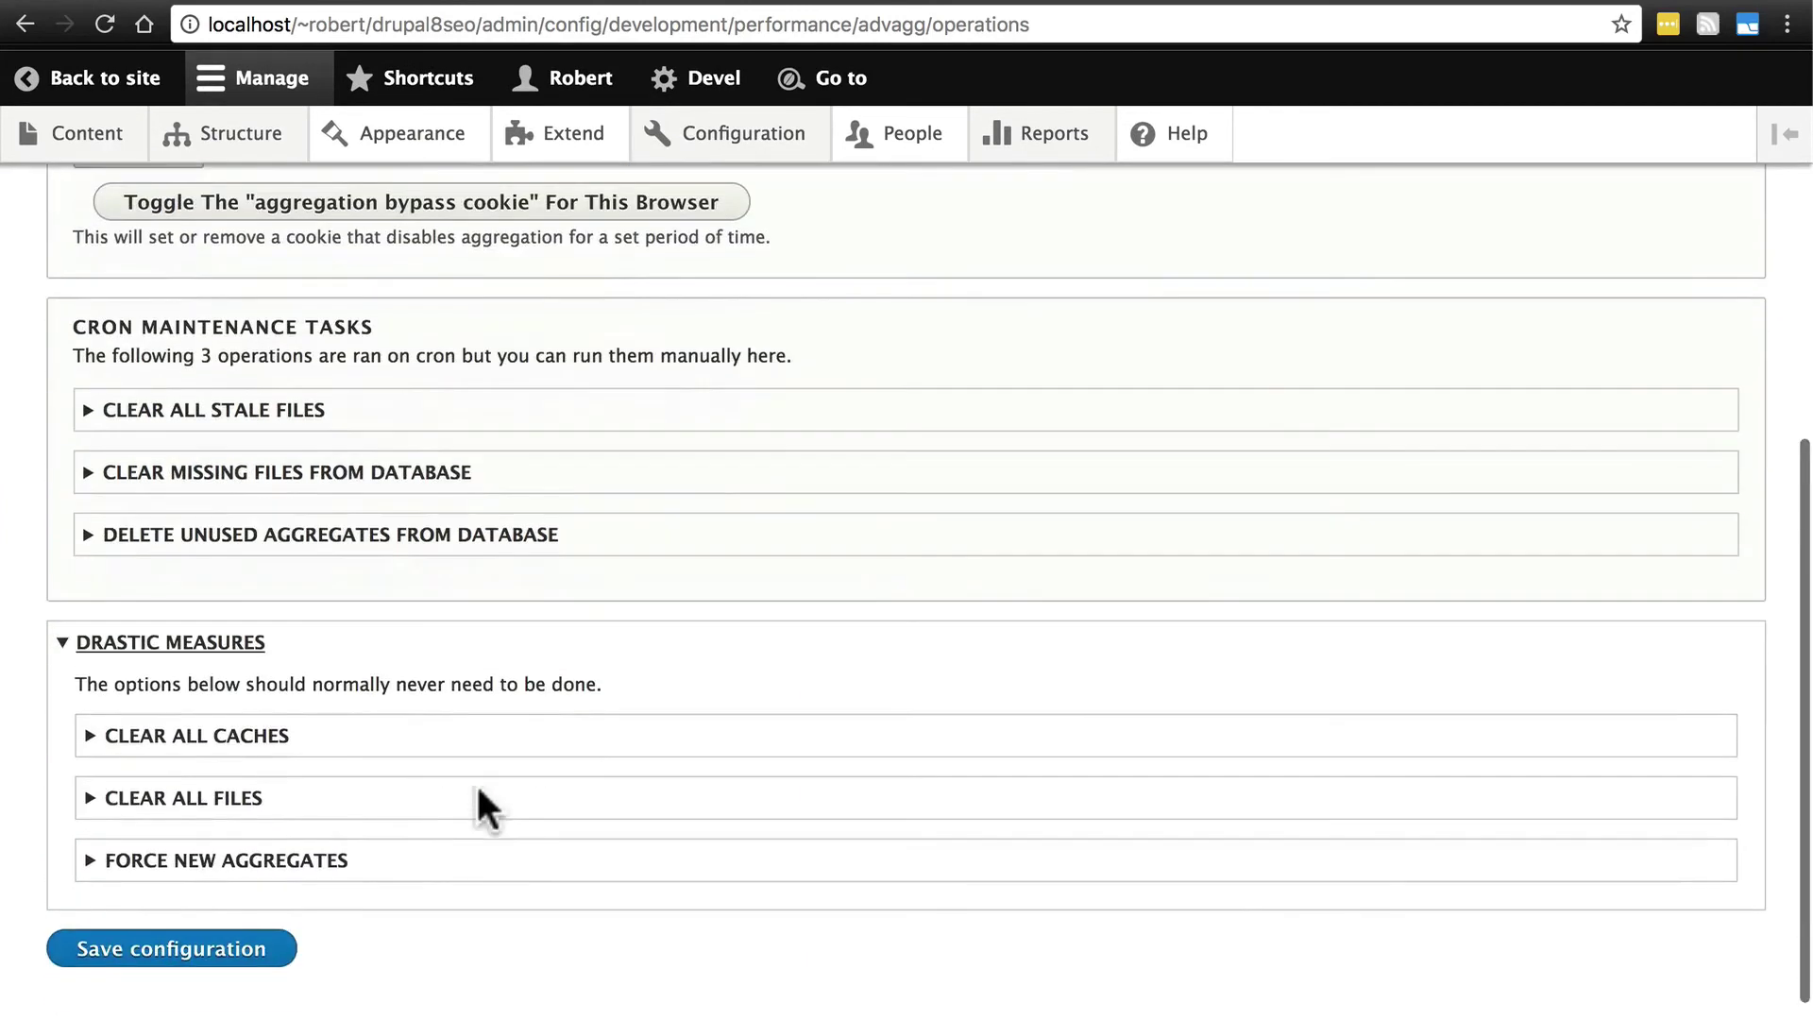
pyautogui.click(260, 742)
pyautogui.scroll(-2, 482, 755)
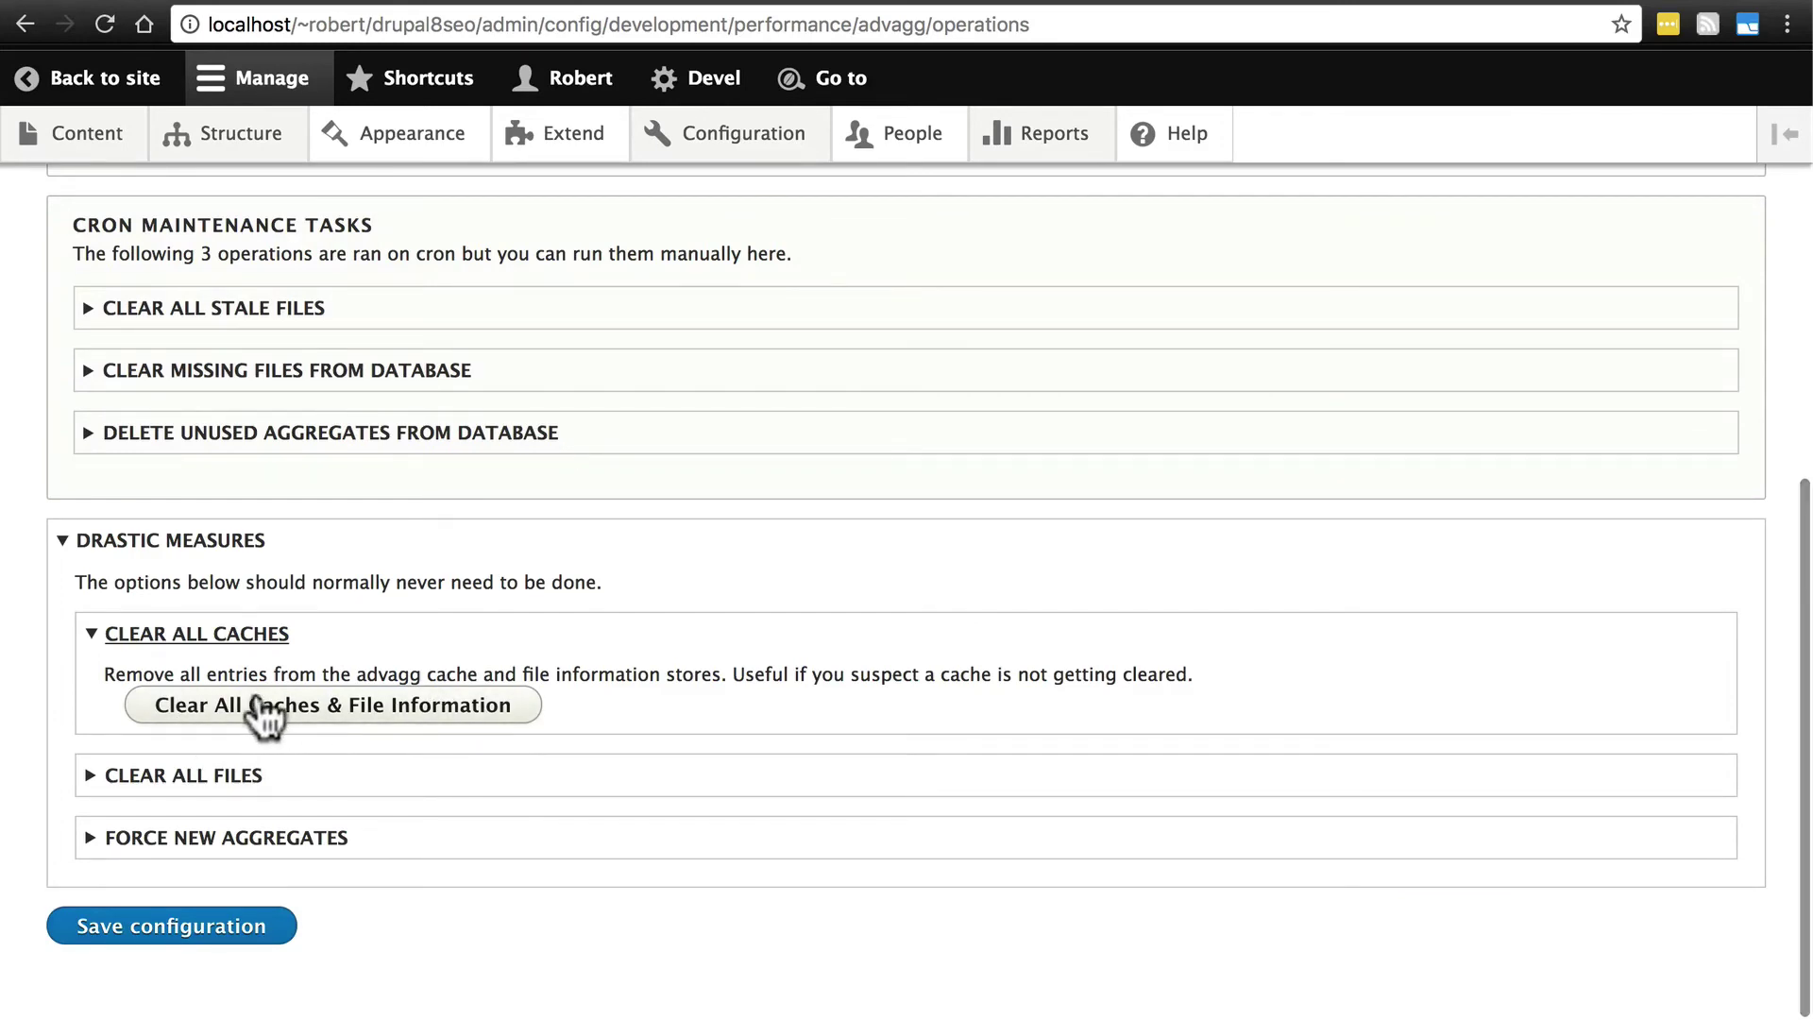
pyautogui.click(208, 778)
pyautogui.scroll(-2, 599, 792)
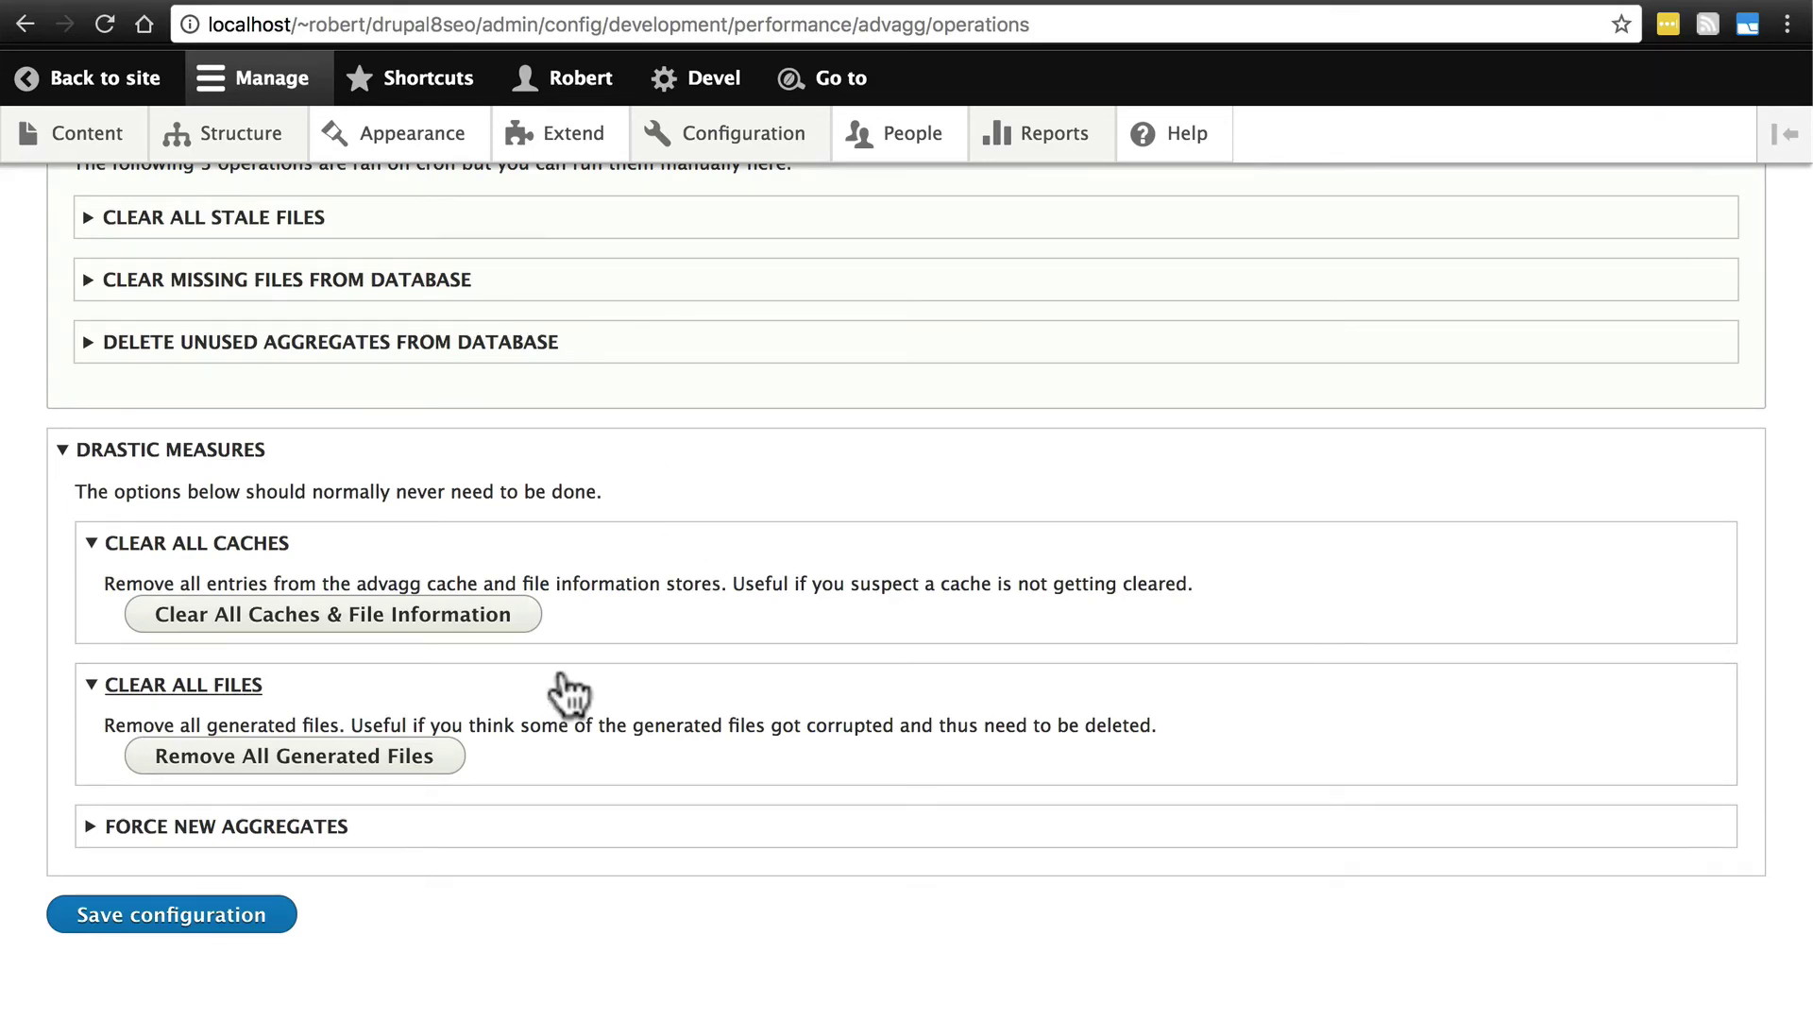
pyautogui.scroll(10, 566, 694)
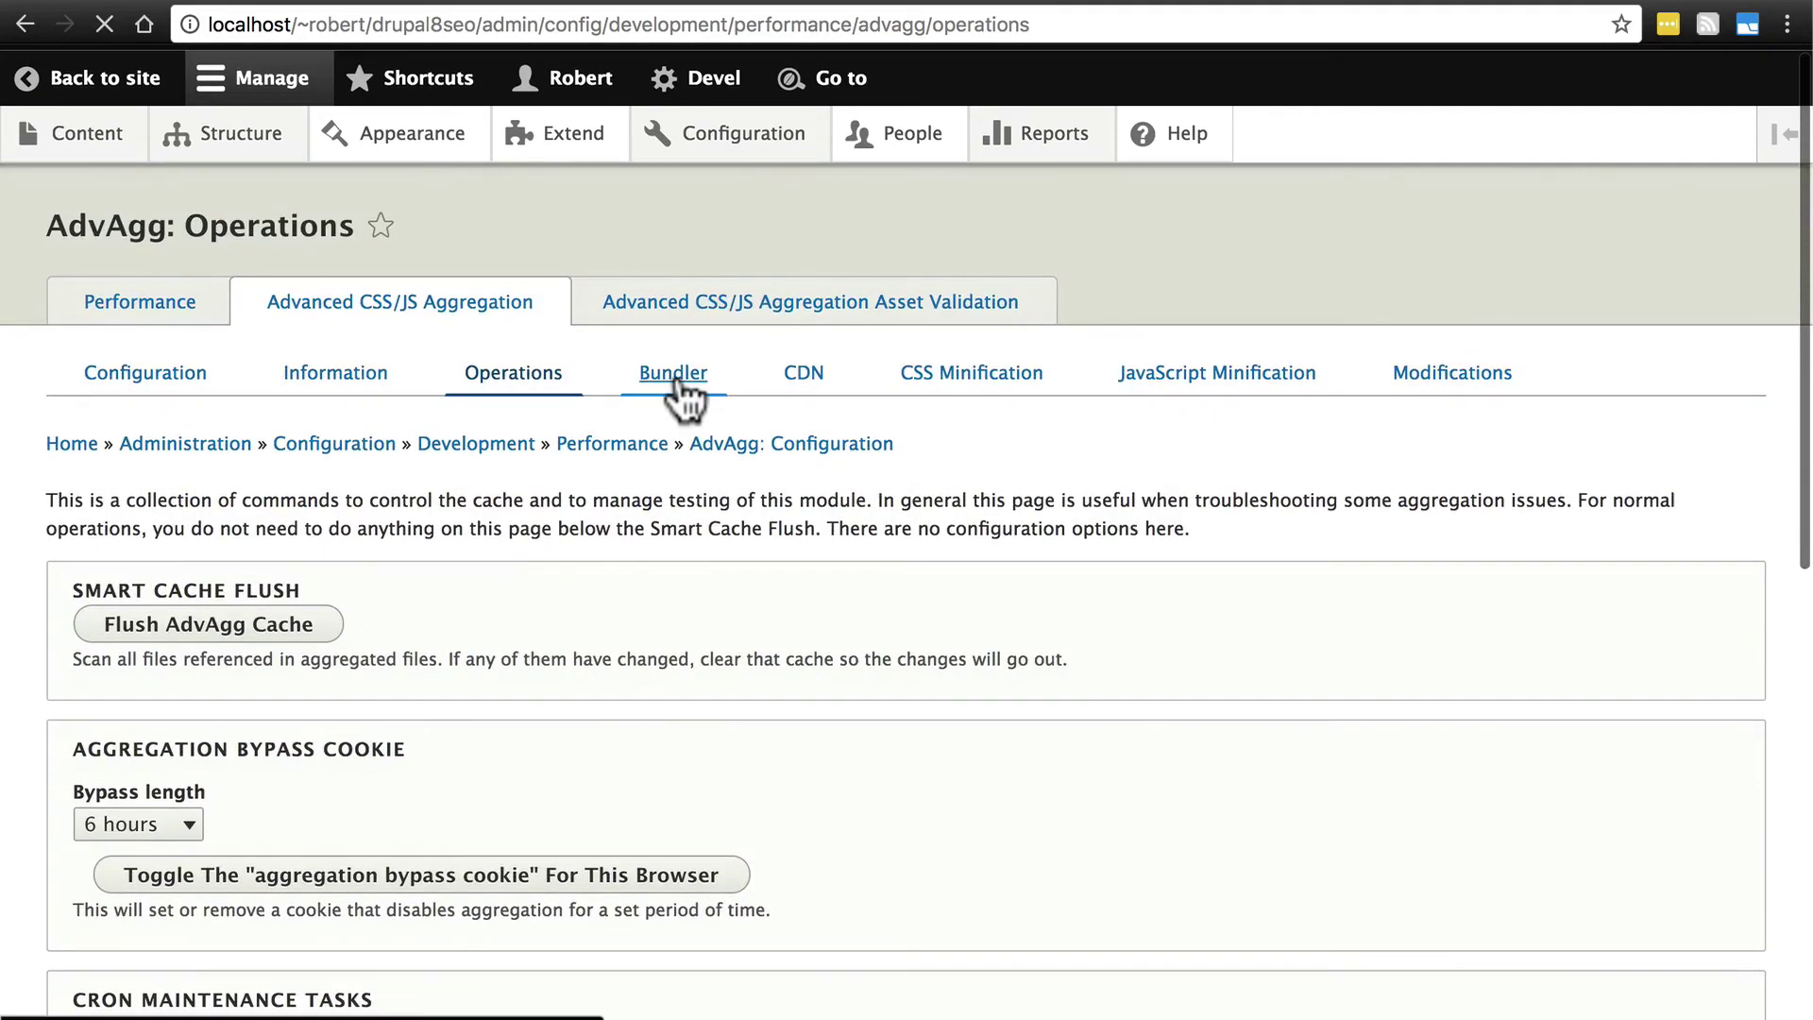
# Step: Open the Bundler settings, showing 4 CSS bundles per page grouped by file count
pyautogui.click(675, 382)
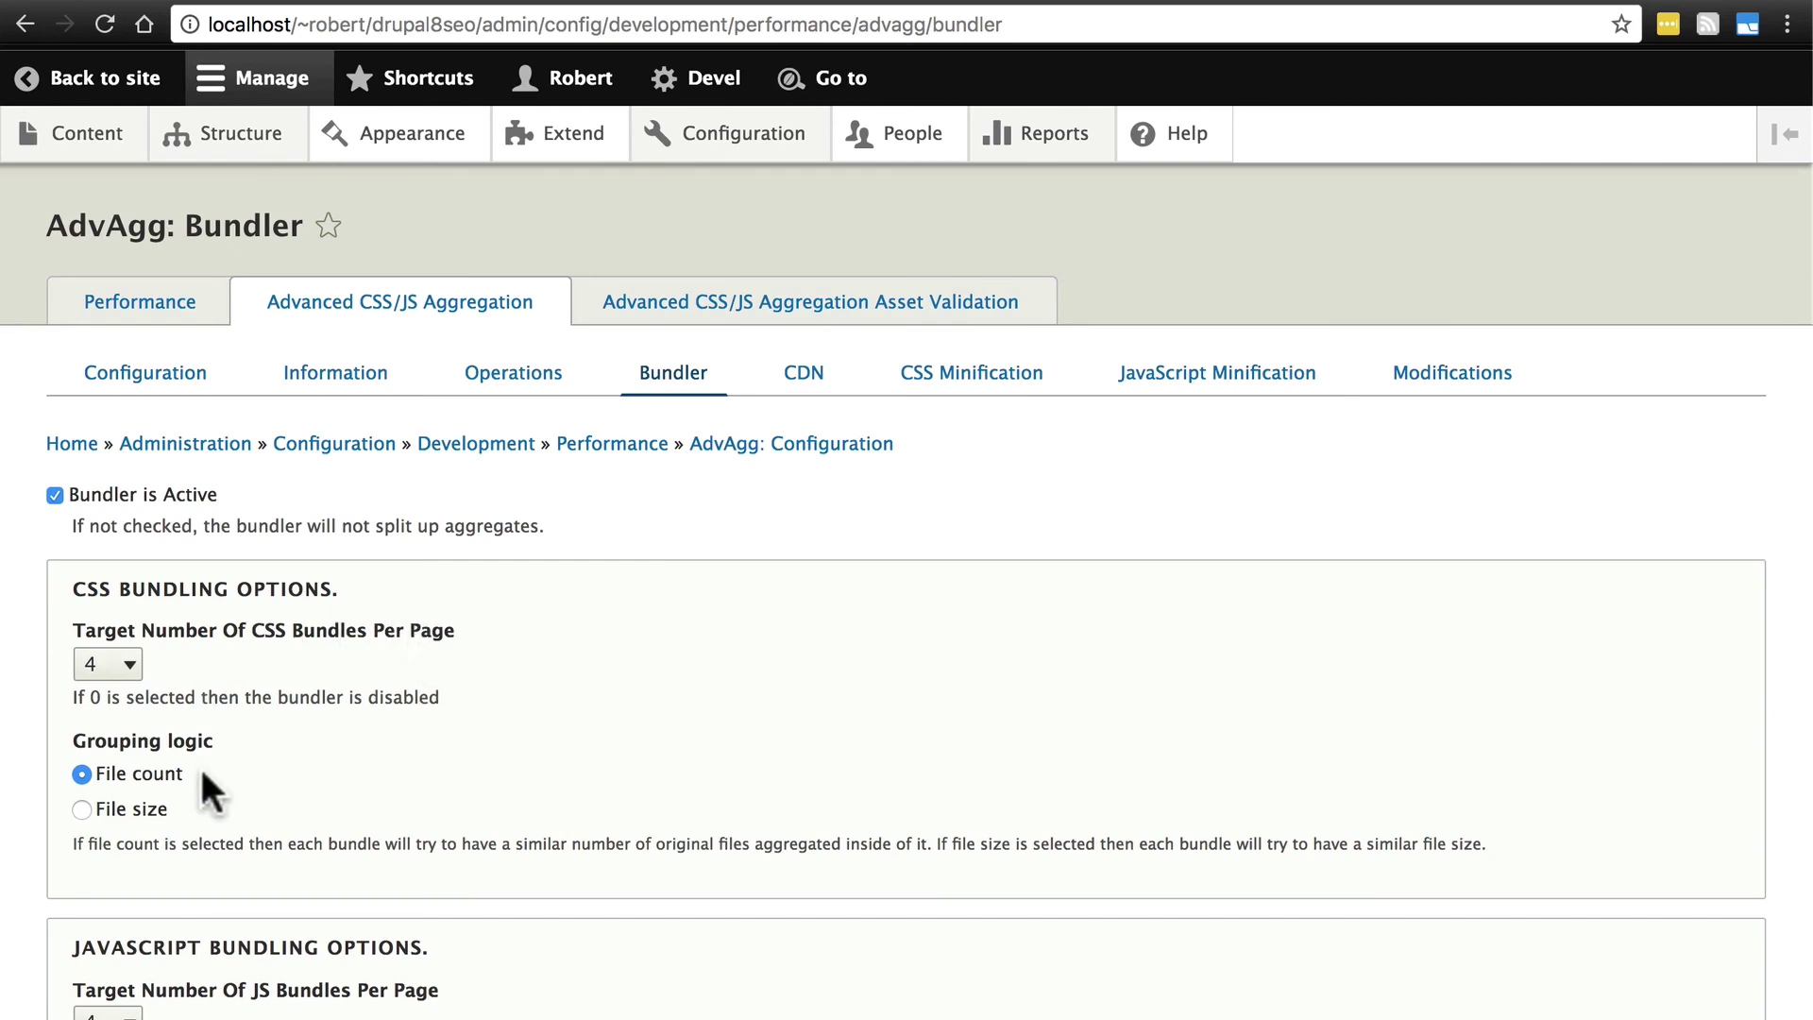
# Step: Save the Bundler settings with 4 JS bundles per page, then go to CDN
pyautogui.scroll(-4, 349, 732)
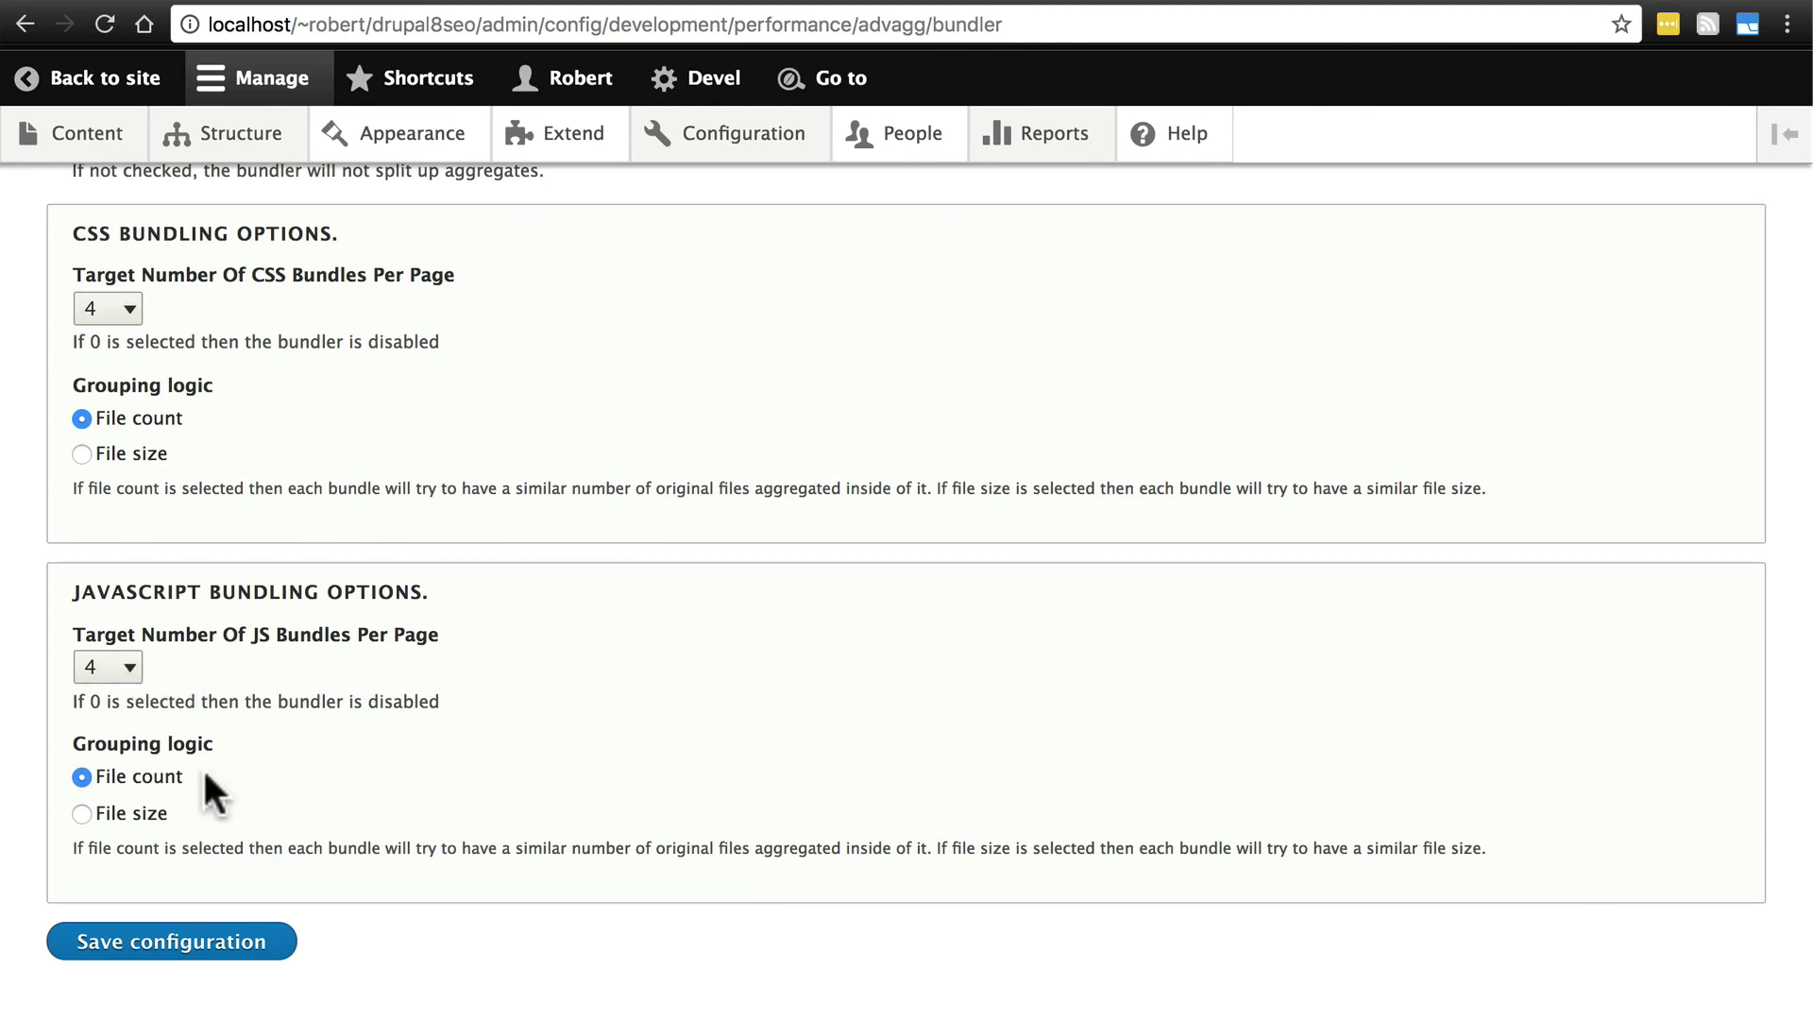
pyautogui.scroll(3, 204, 758)
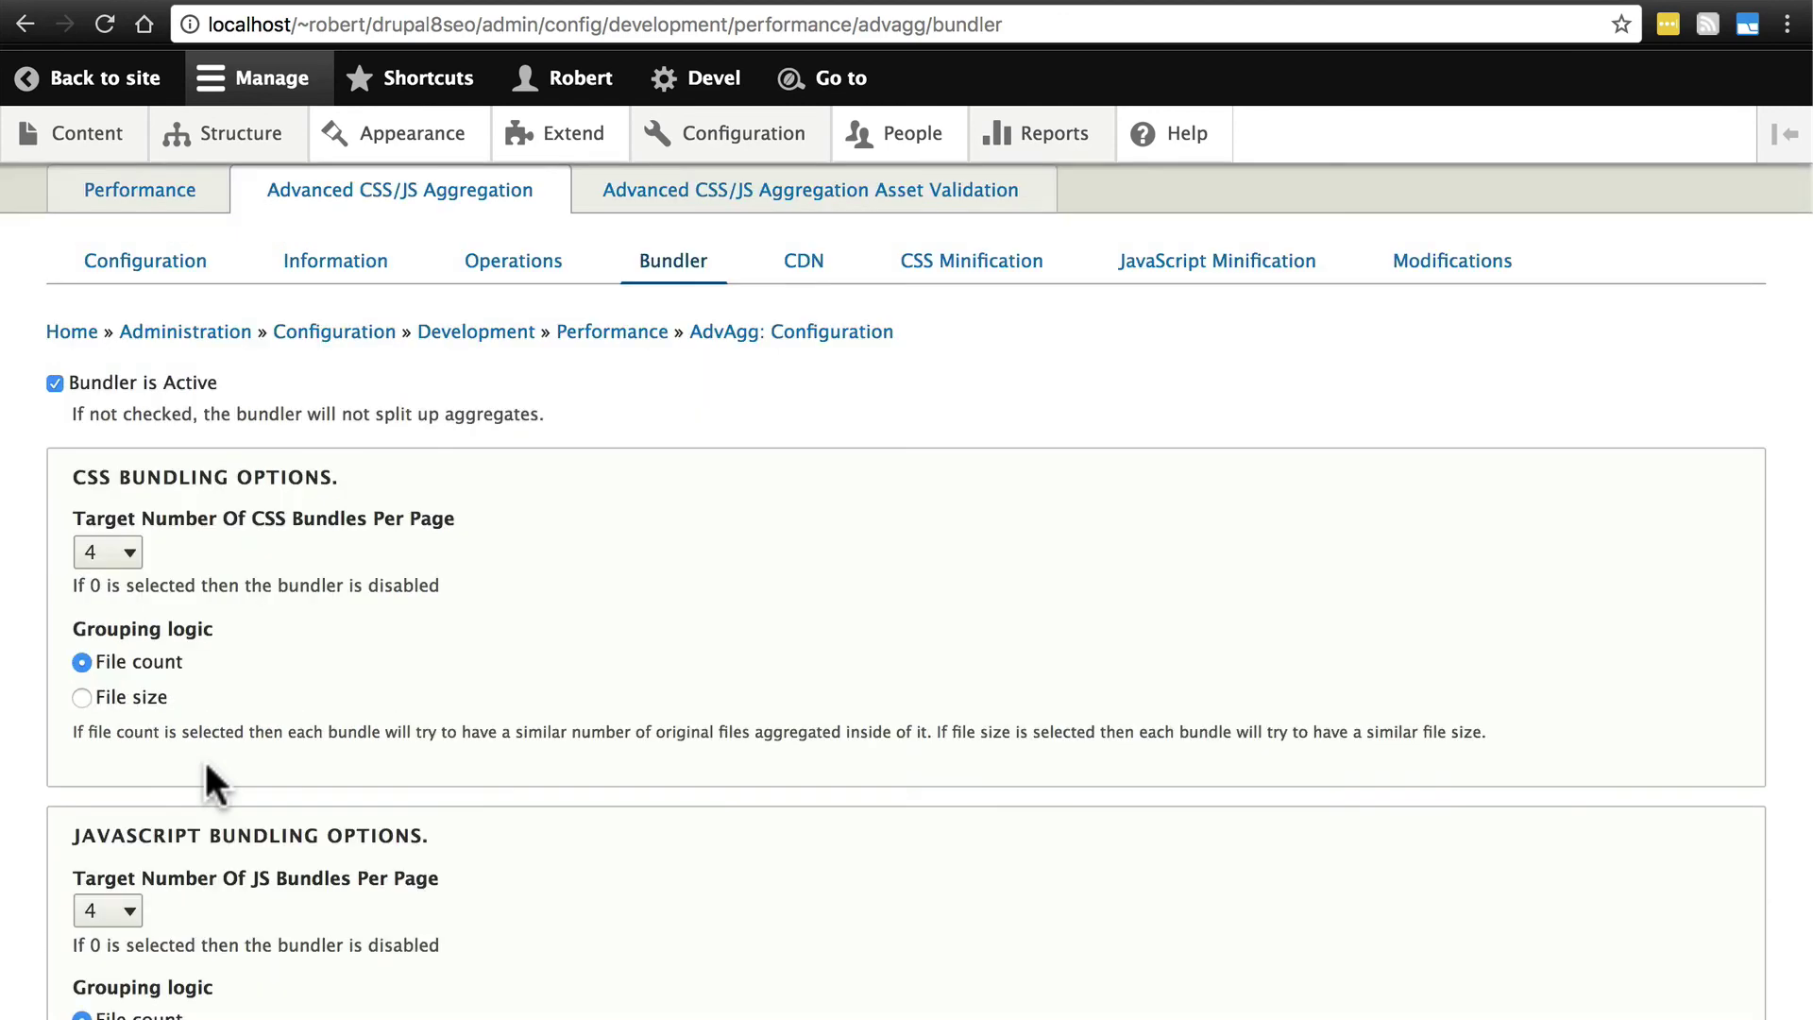
pyautogui.scroll(-3, 204, 757)
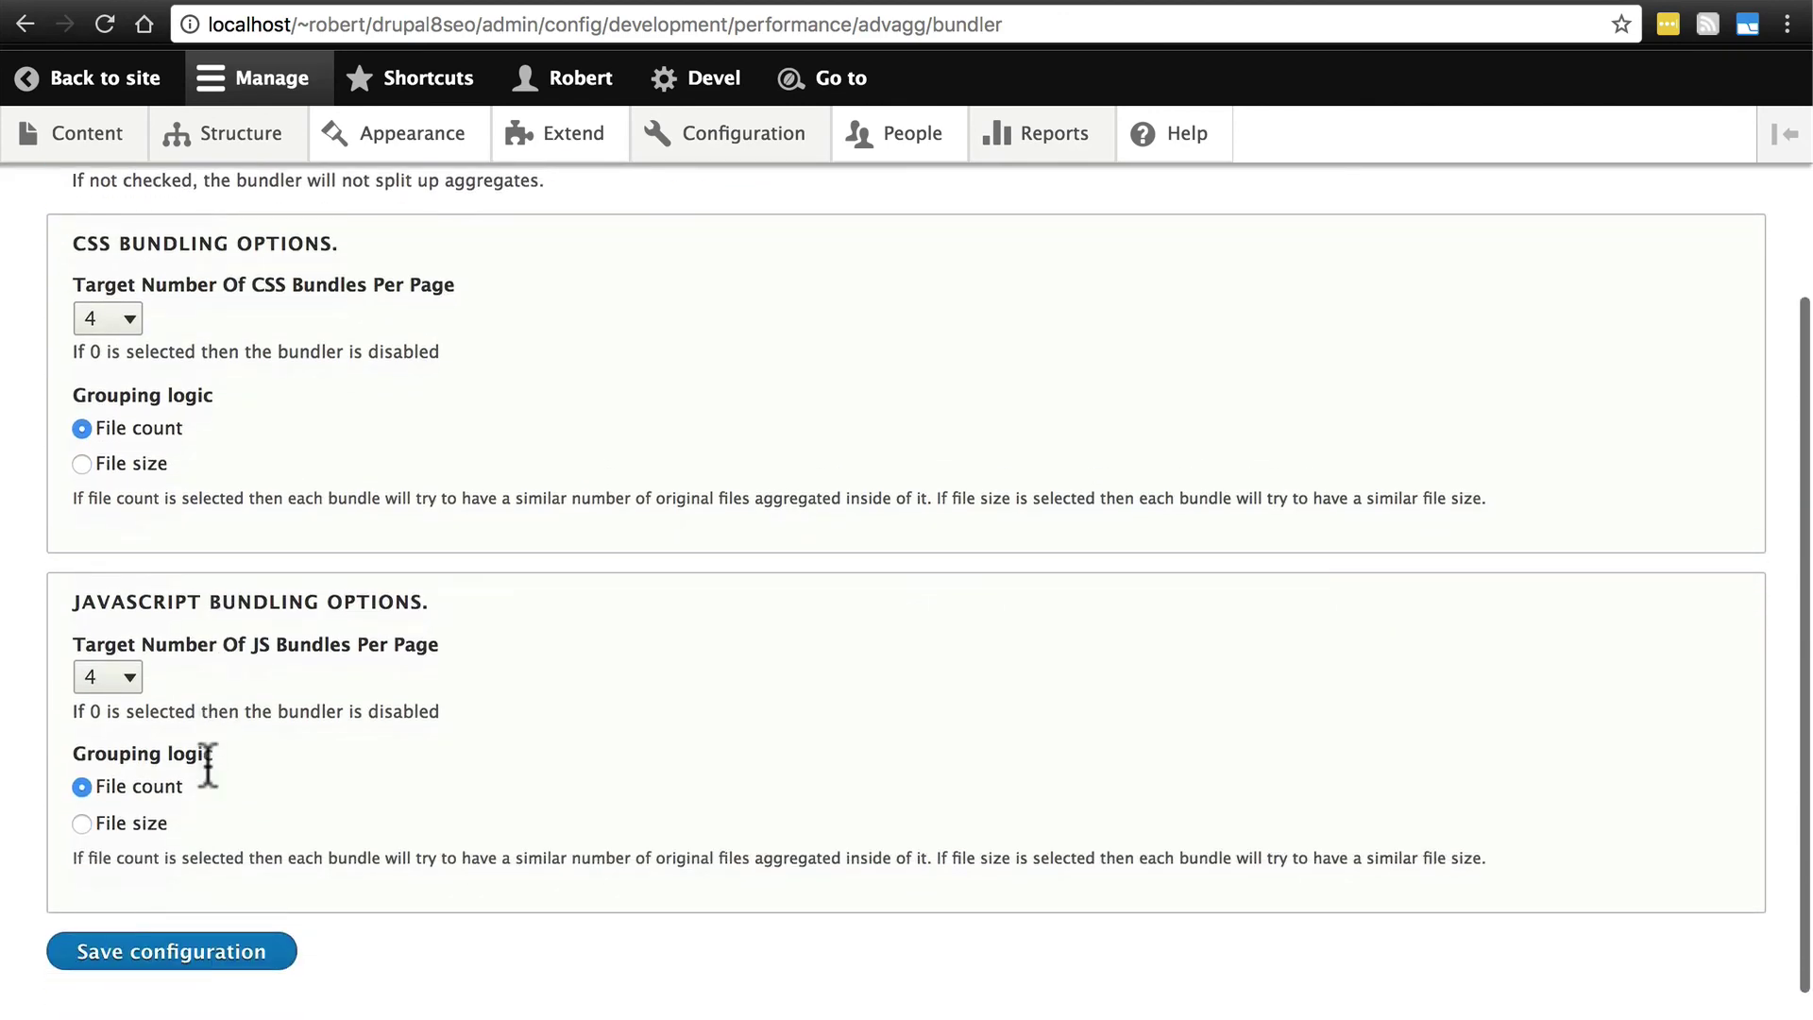
pyautogui.click(225, 983)
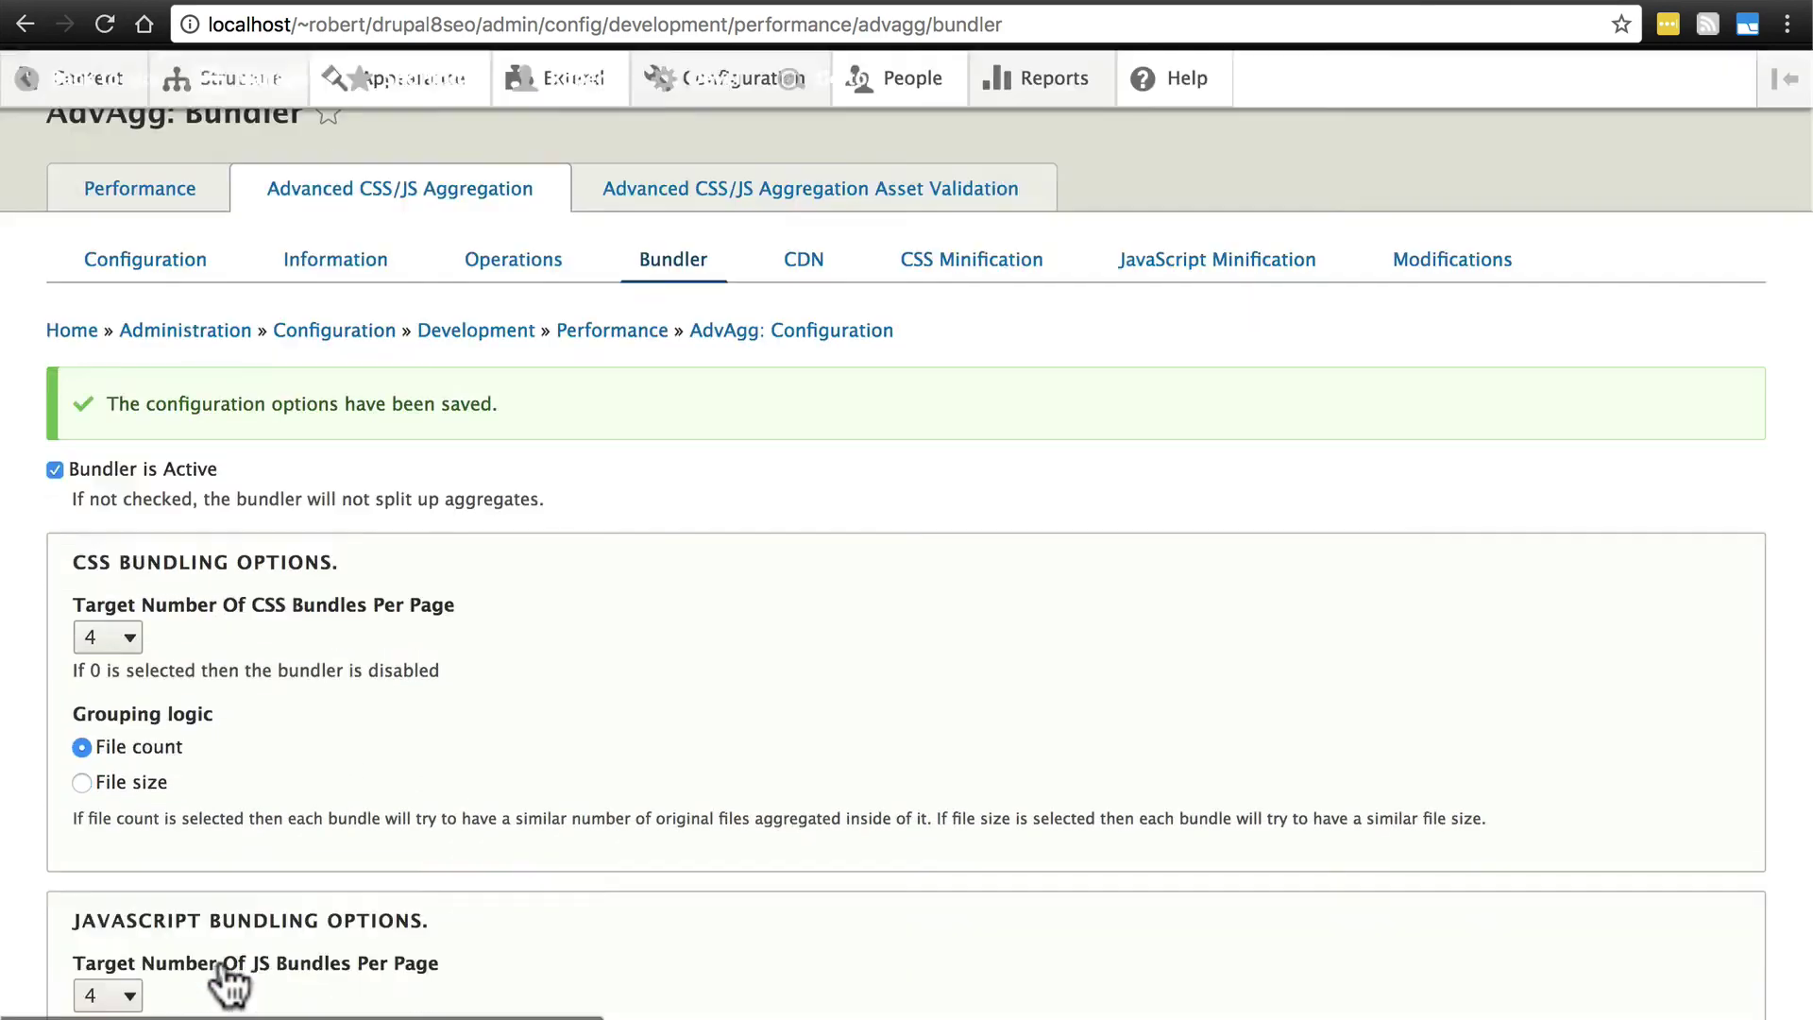
pyautogui.click(813, 380)
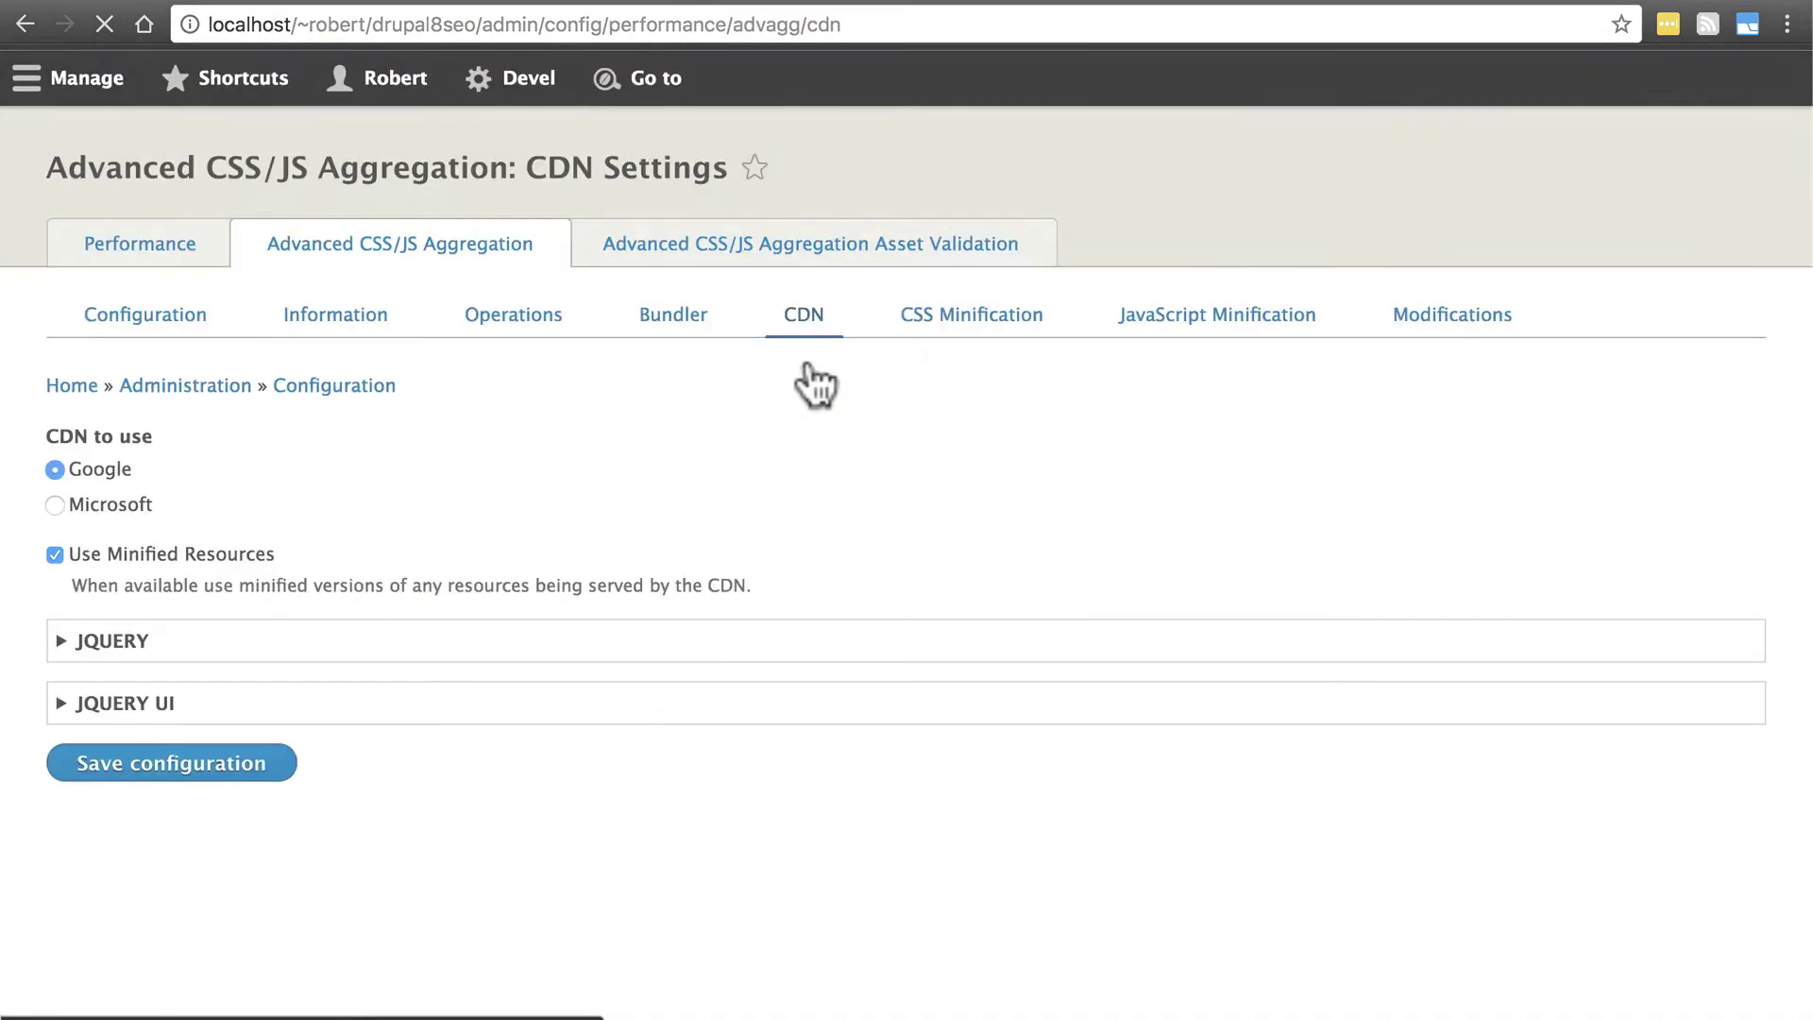